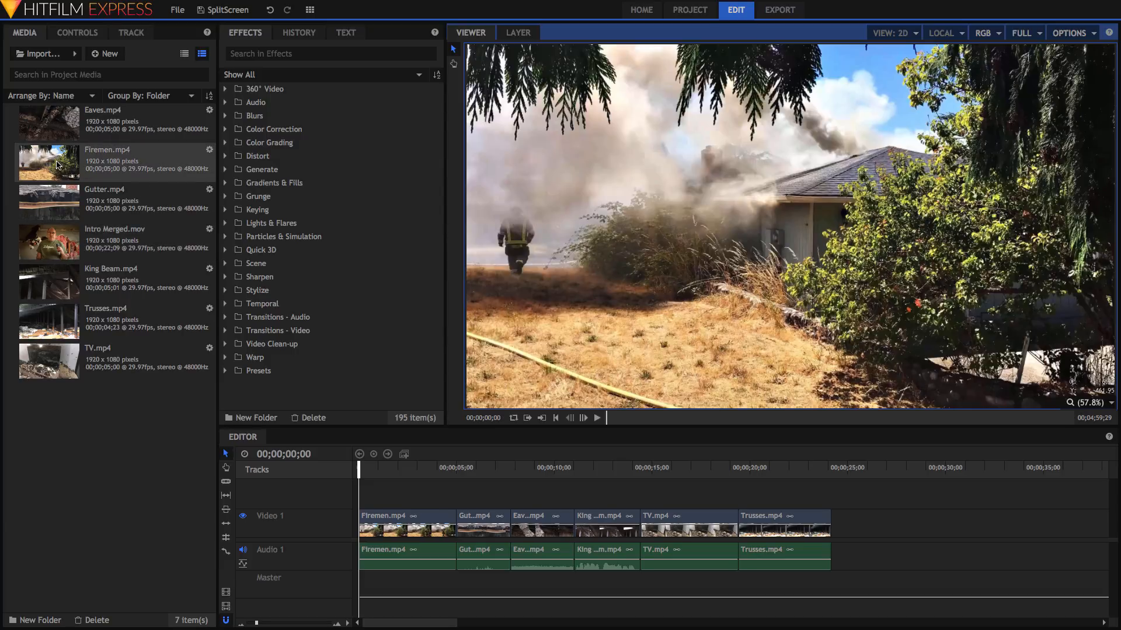
- Make a composite shot from Firemen.mp4 with the default settings and play it back
right_click(151, 159)
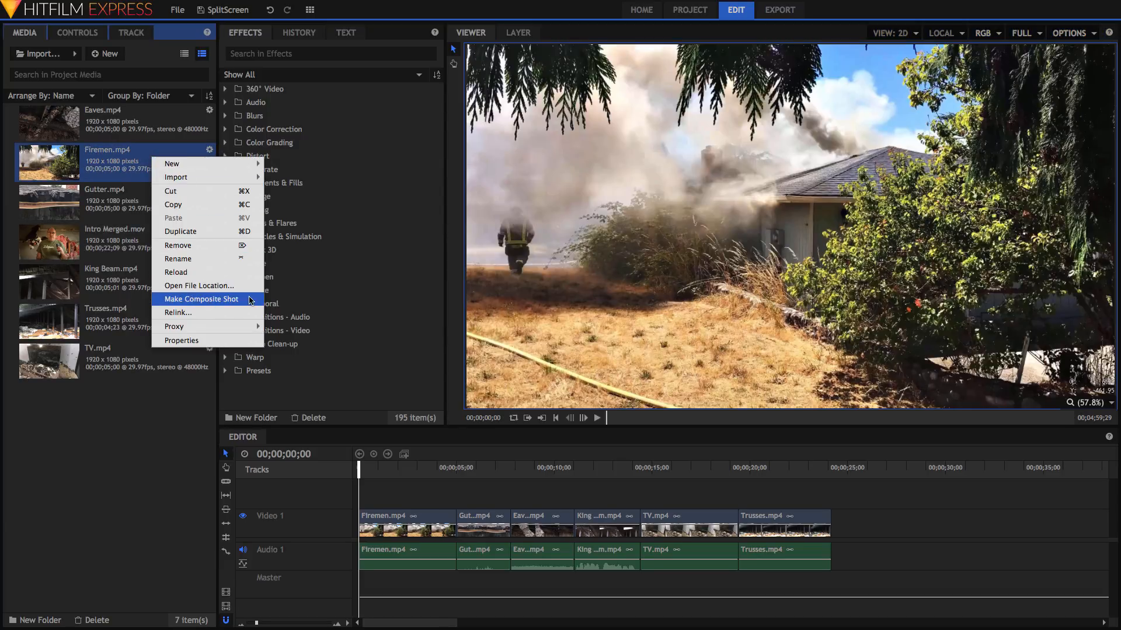
left_click(250, 302)
left_click(664, 450)
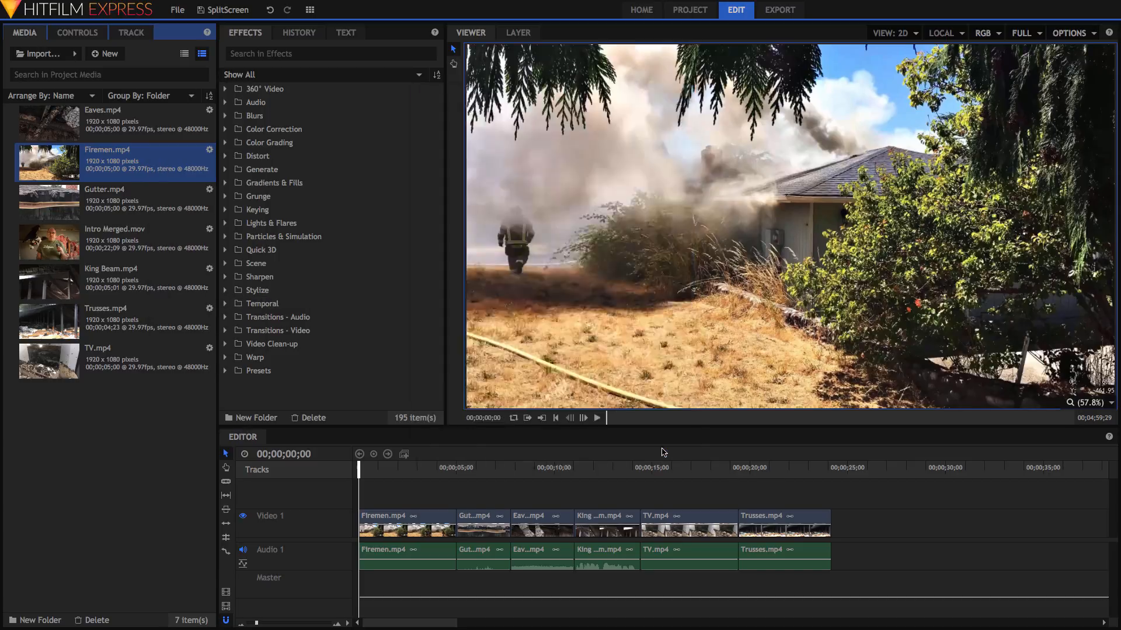
left_click(596, 418)
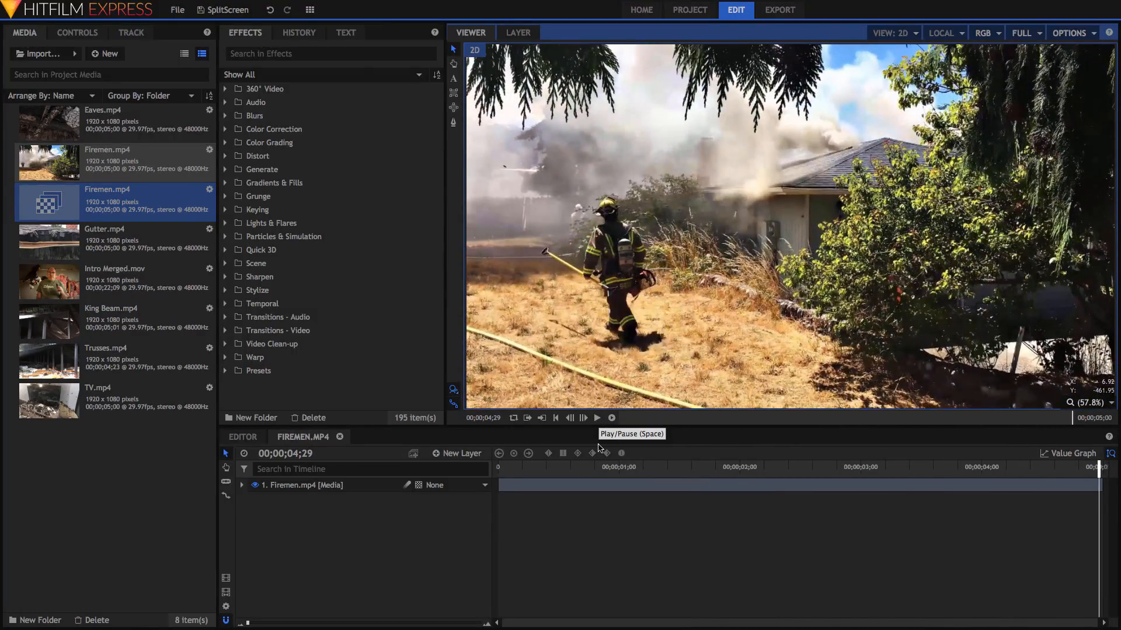
- Layer Trusses.mp4 above Firemen and, at 50% viewer zoom, rectangle-mask its right side
left_click_drag(574, 468, 479, 480)
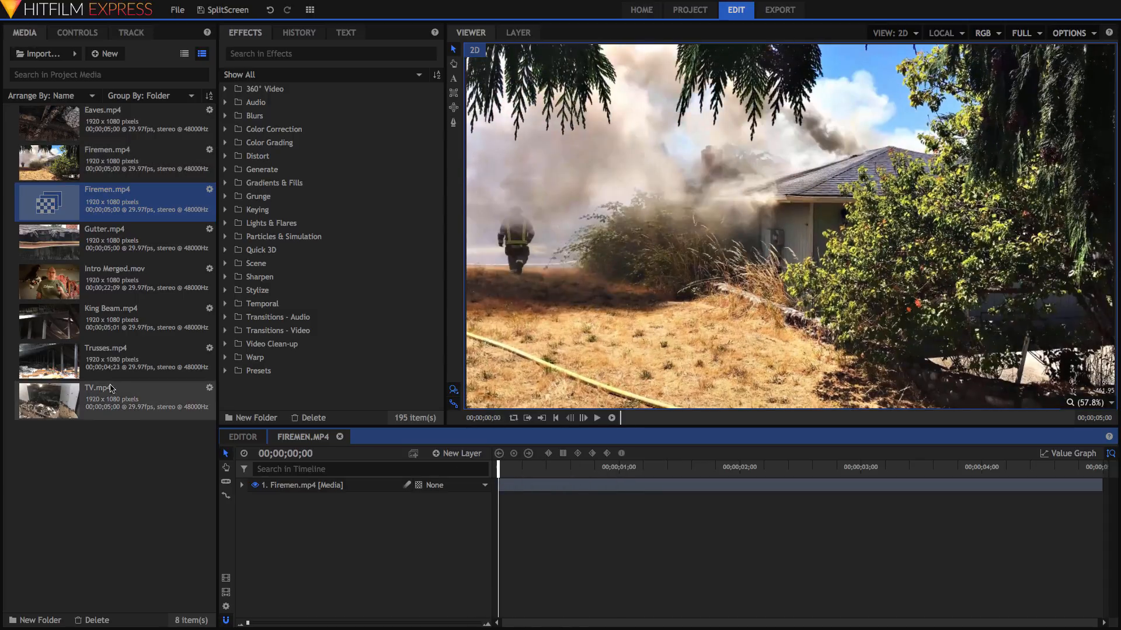
left_click_drag(54, 362, 316, 485)
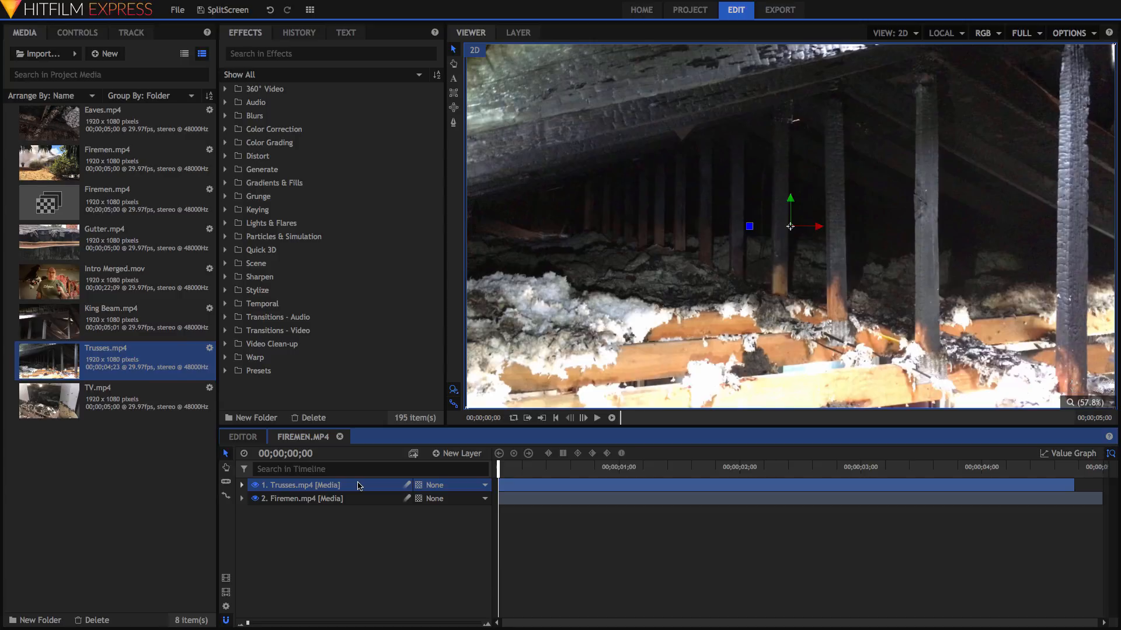
left_click(453, 96)
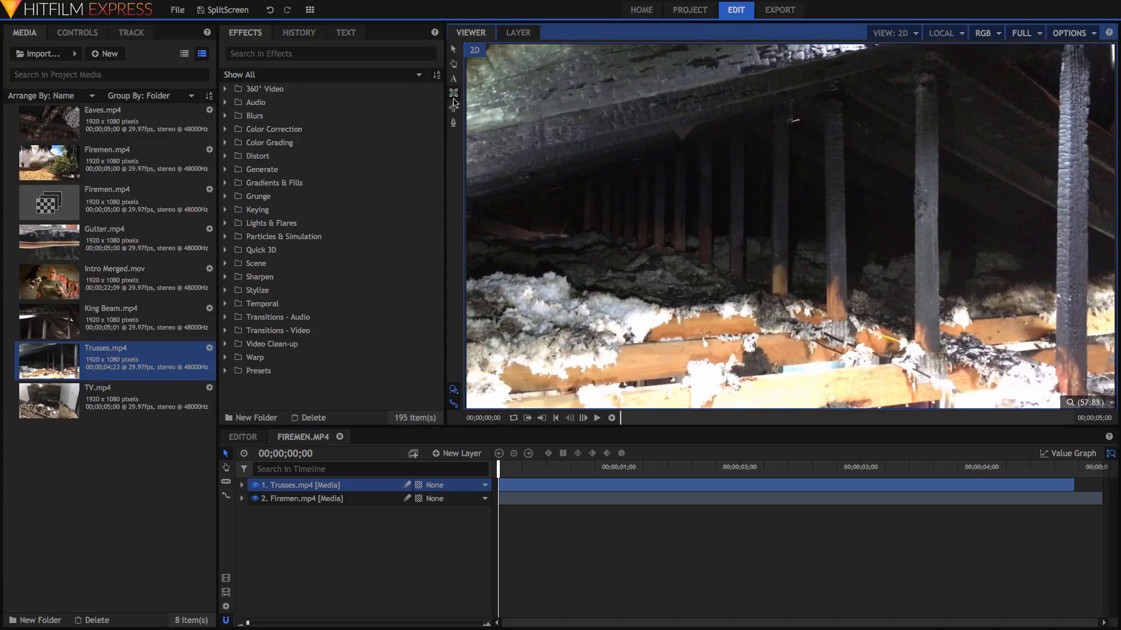
left_click(454, 96)
left_click(1114, 404)
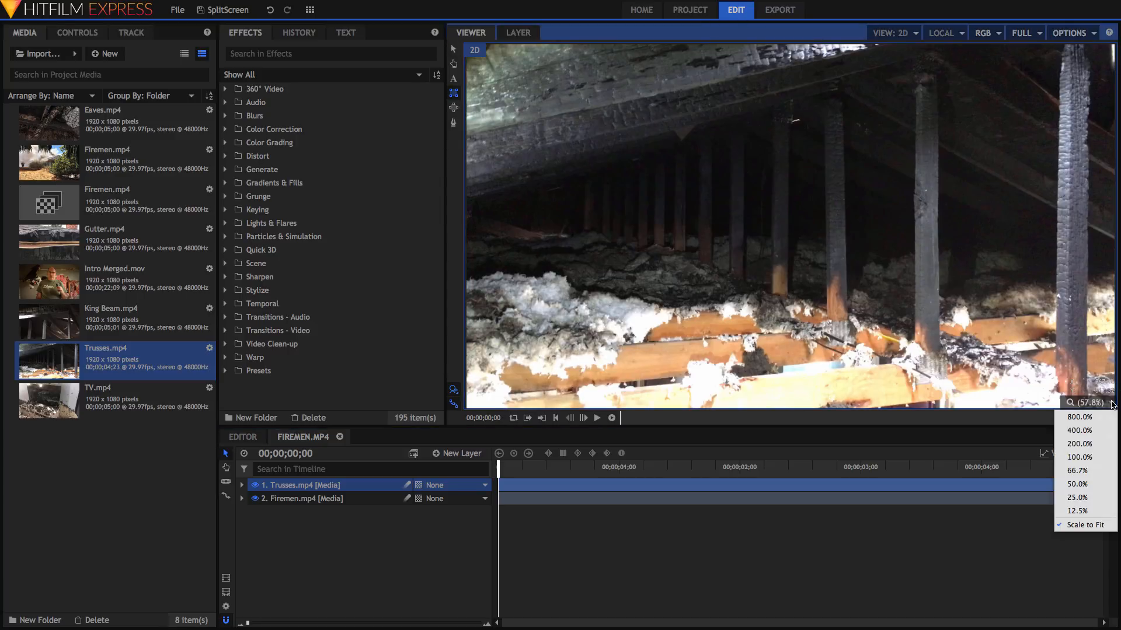
left_click(1079, 484)
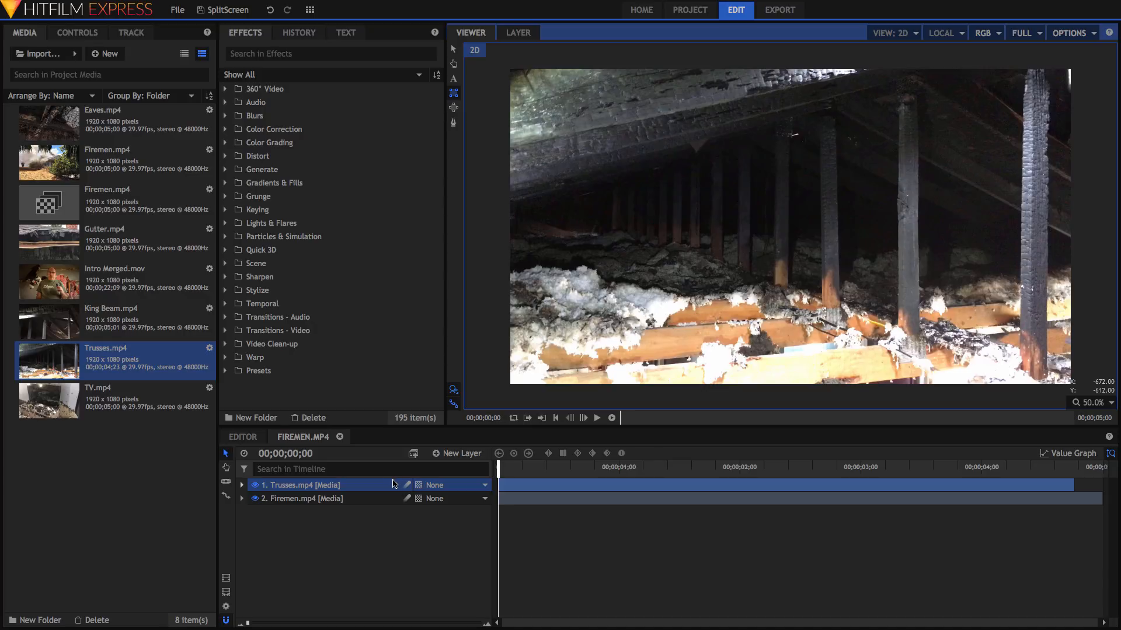
left_click(311, 484)
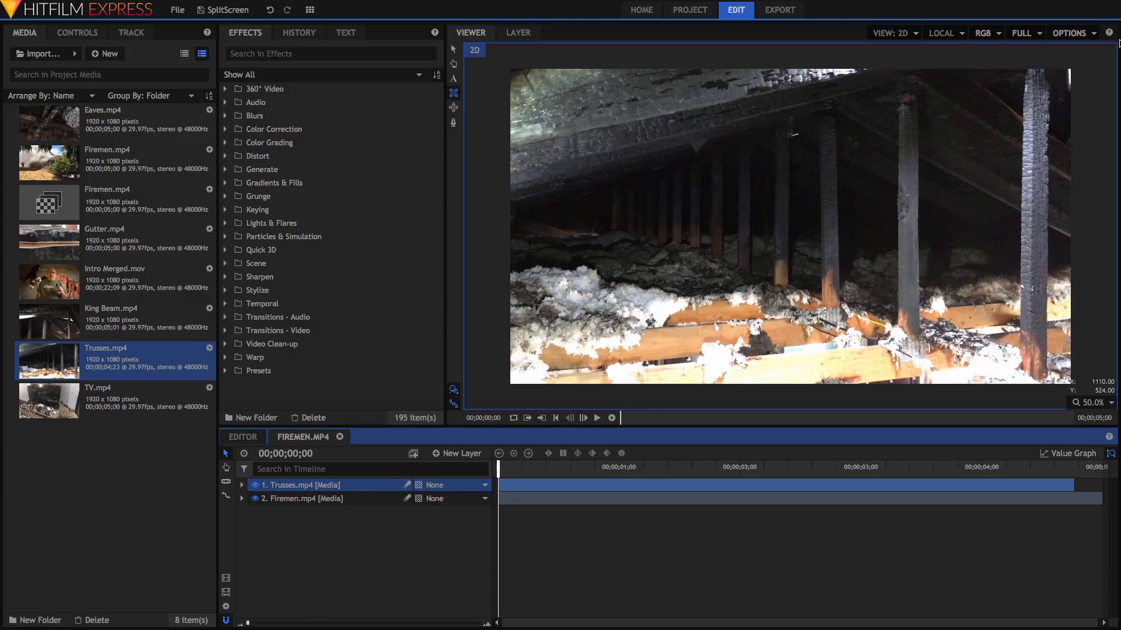
left_click_drag(1083, 64, 780, 394)
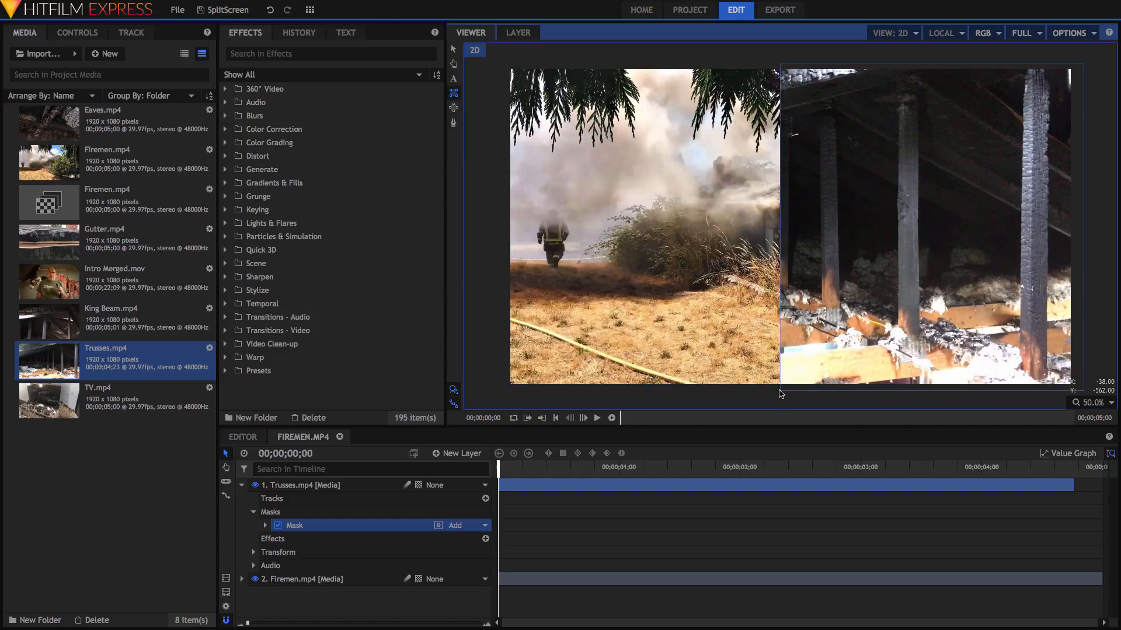
- Delete the Trusses mask and draw a new rectangle mask in its place
right_click(313, 525)
left_click(338, 489)
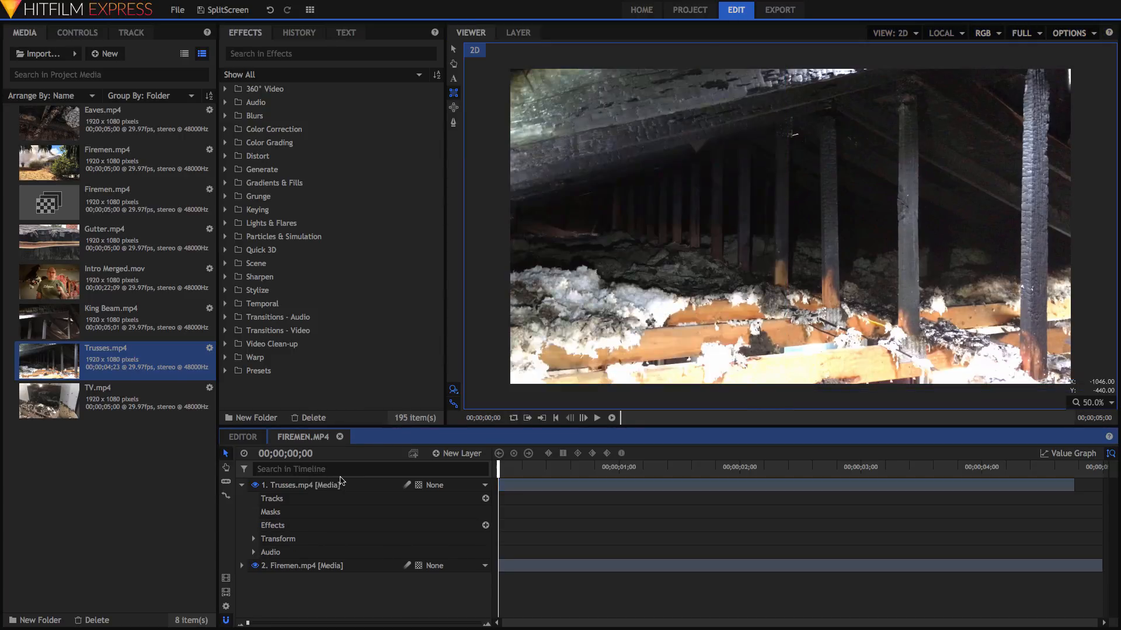
left_click_drag(942, 62, 640, 396)
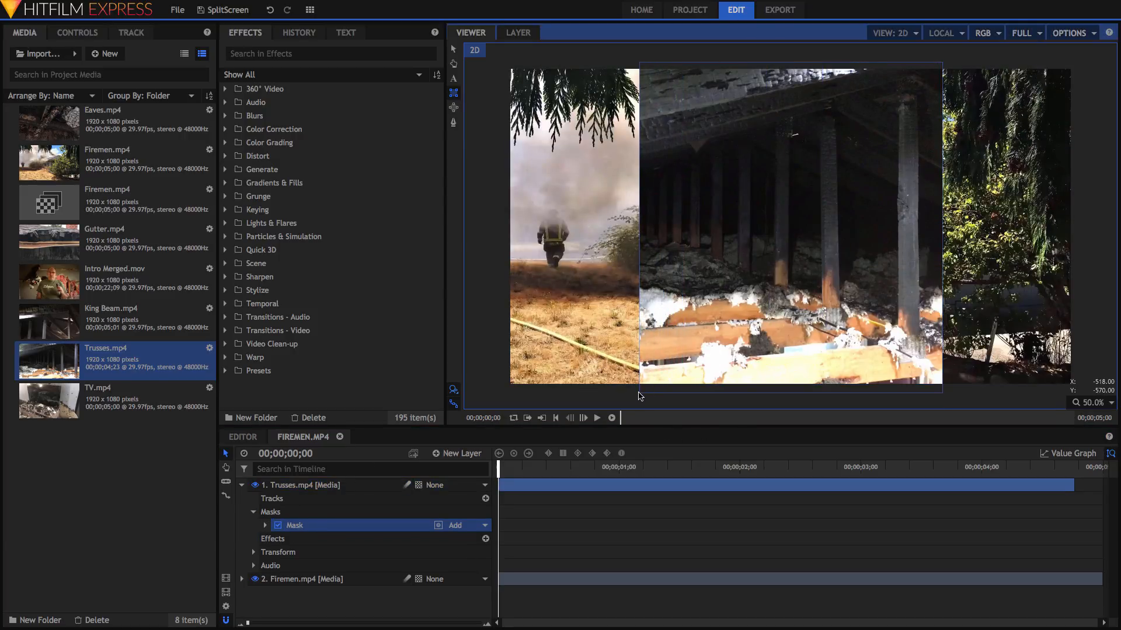
- Slide Trusses into the right half and Firemen into the left half, then preview the split
left_click(454, 49)
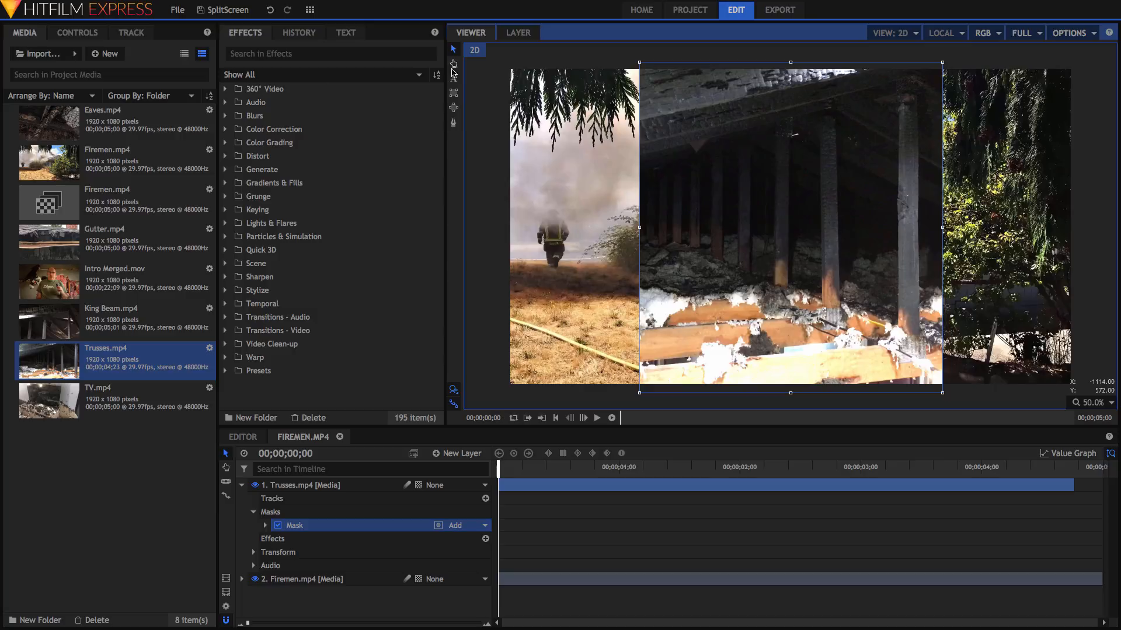
left_click(318, 485)
left_click_drag(820, 227, 951, 226)
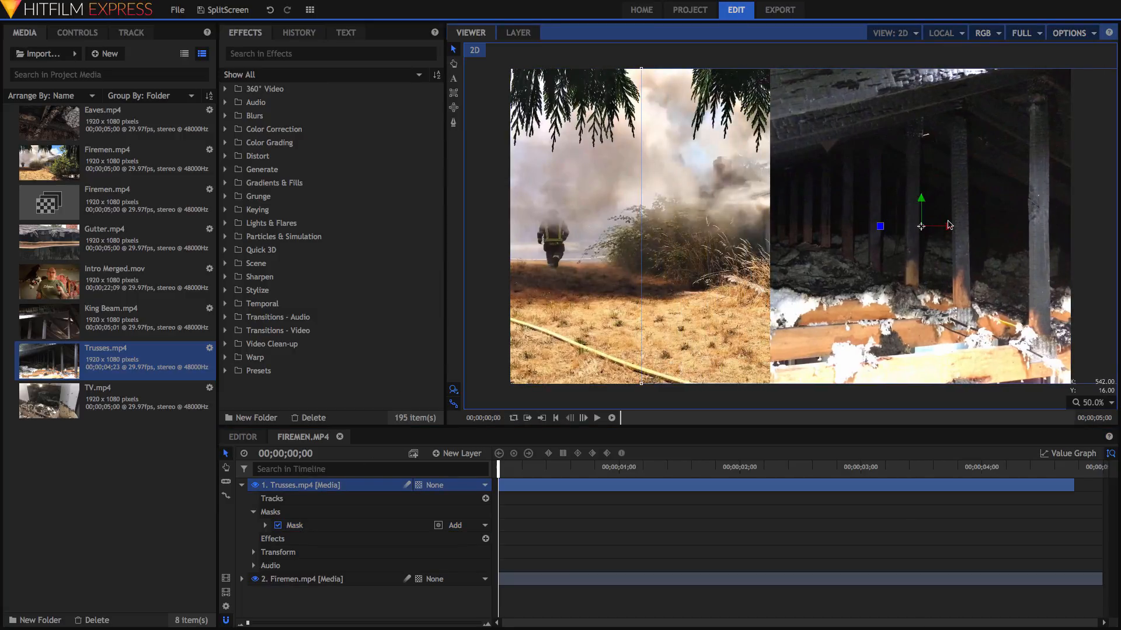
left_click(315, 579)
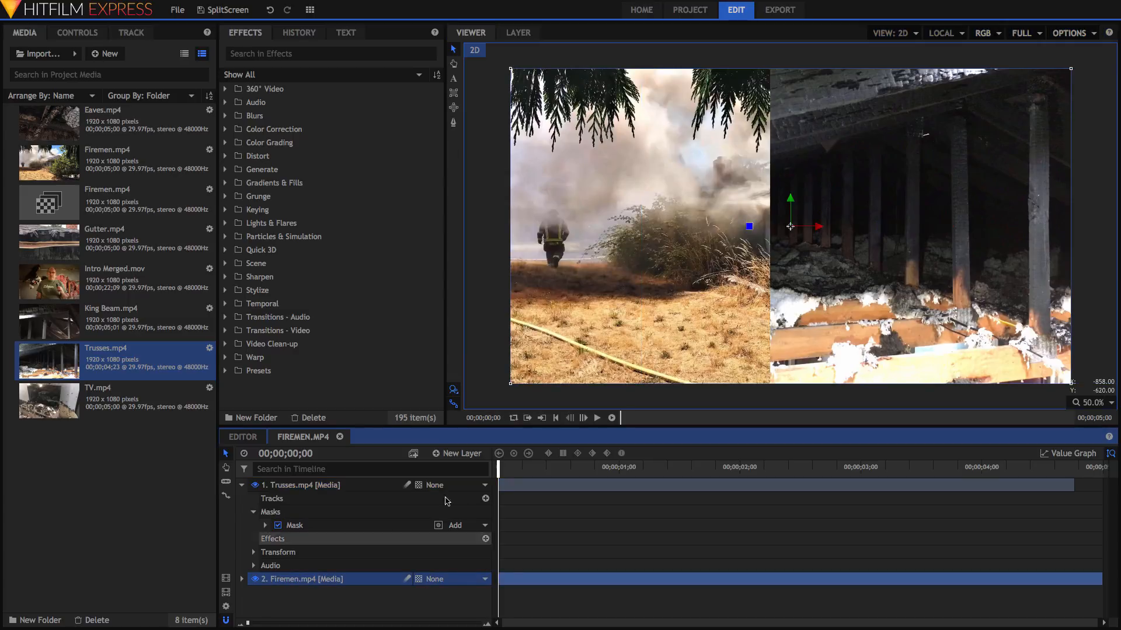
left_click_drag(820, 227, 704, 240)
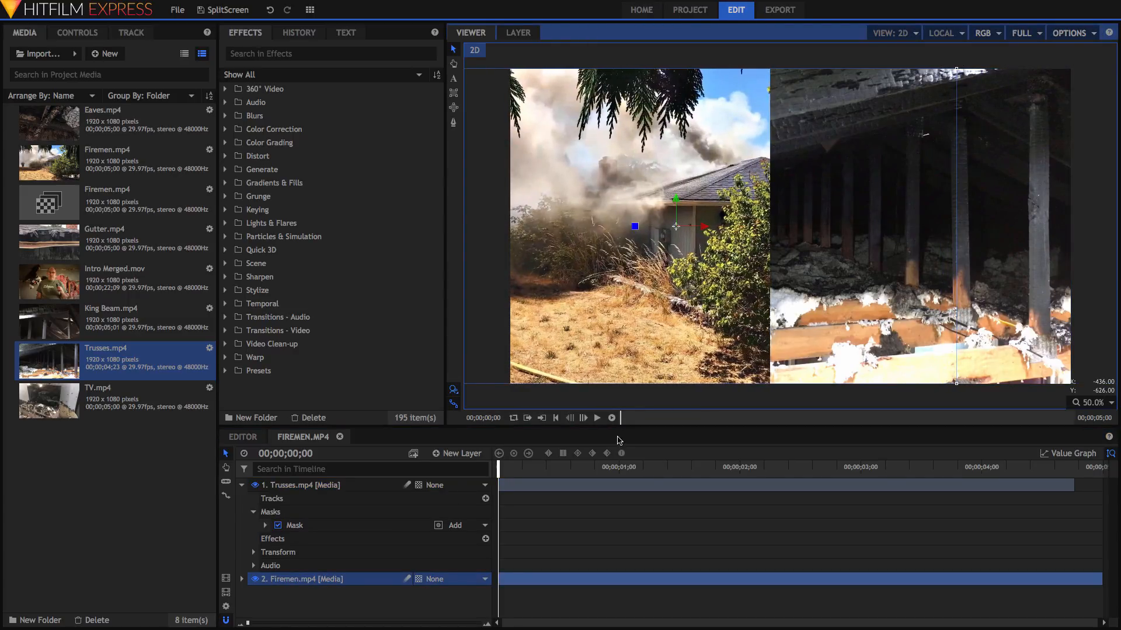
left_click(596, 418)
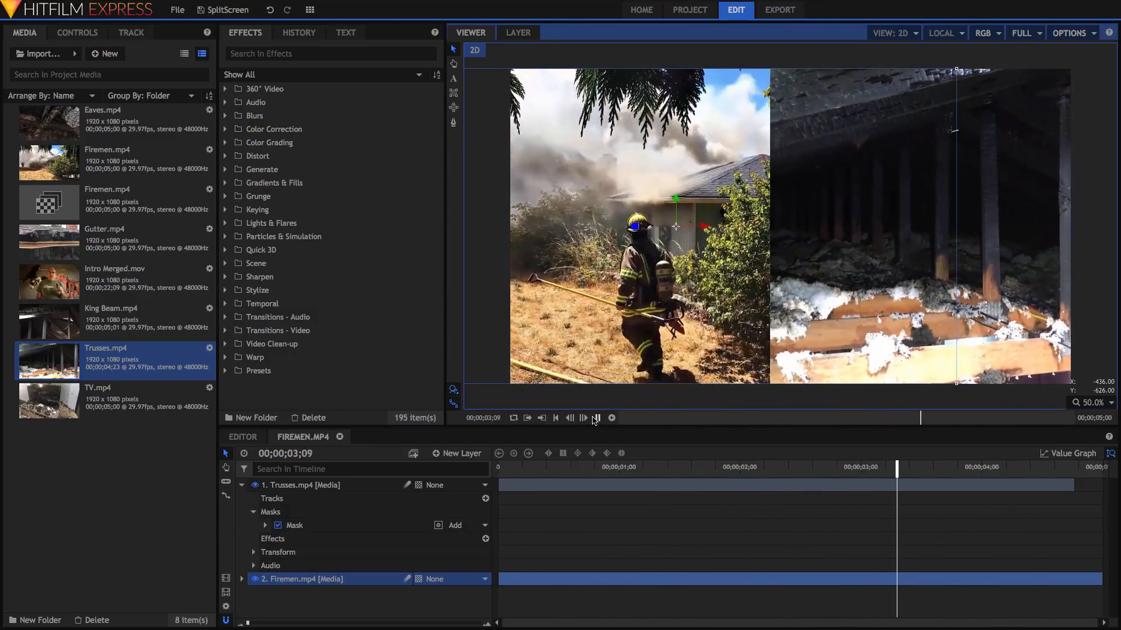
left_click(597, 418)
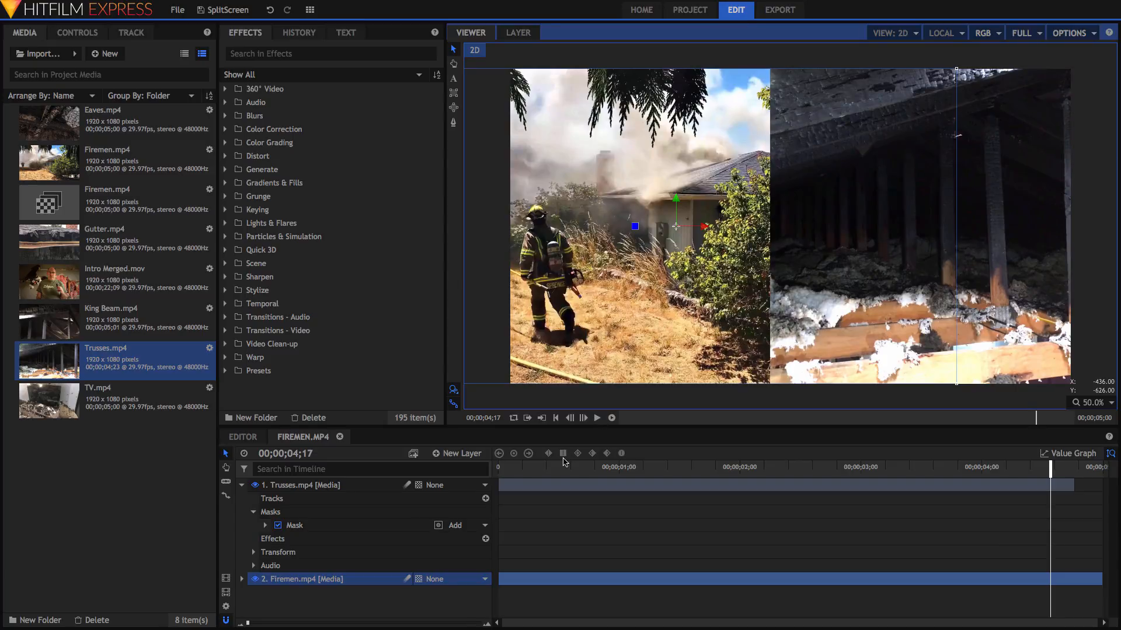
left_click_drag(562, 471, 500, 466)
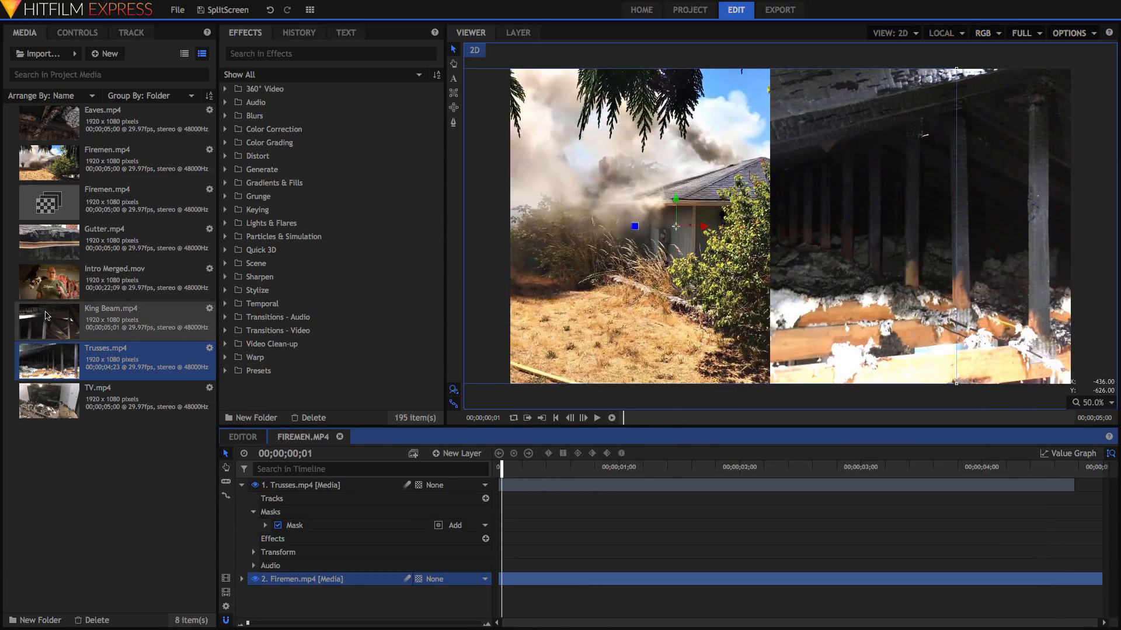
- Add TV.mp4 and Gutter.mp4 as layers, trimming each to start progressively later
left_click_drag(40, 391, 302, 567)
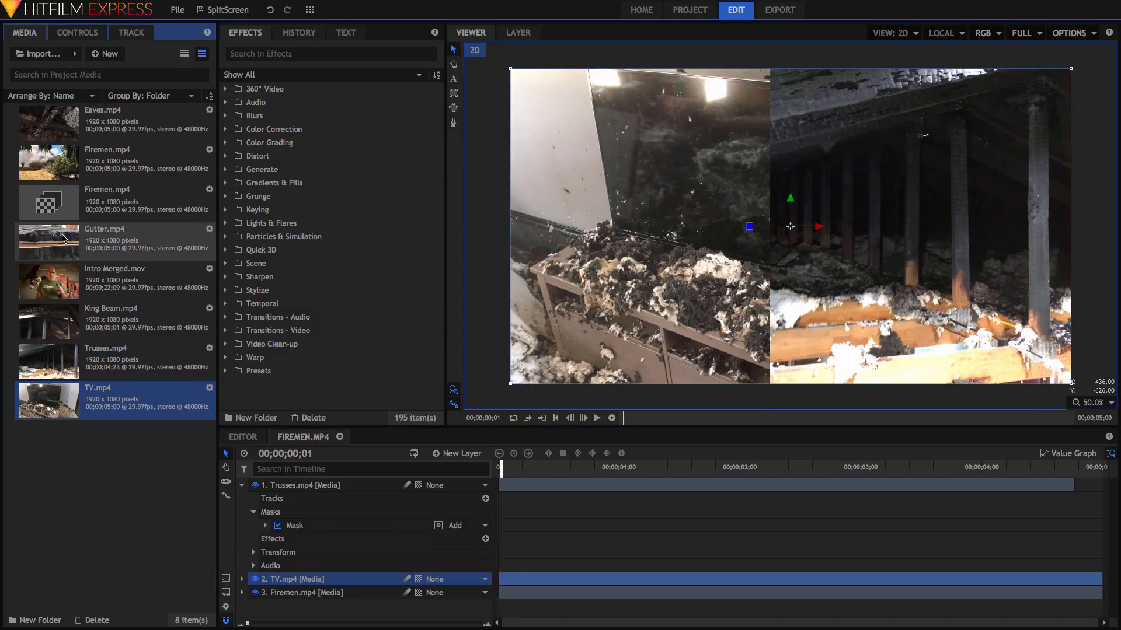
left_click_drag(64, 238, 352, 566)
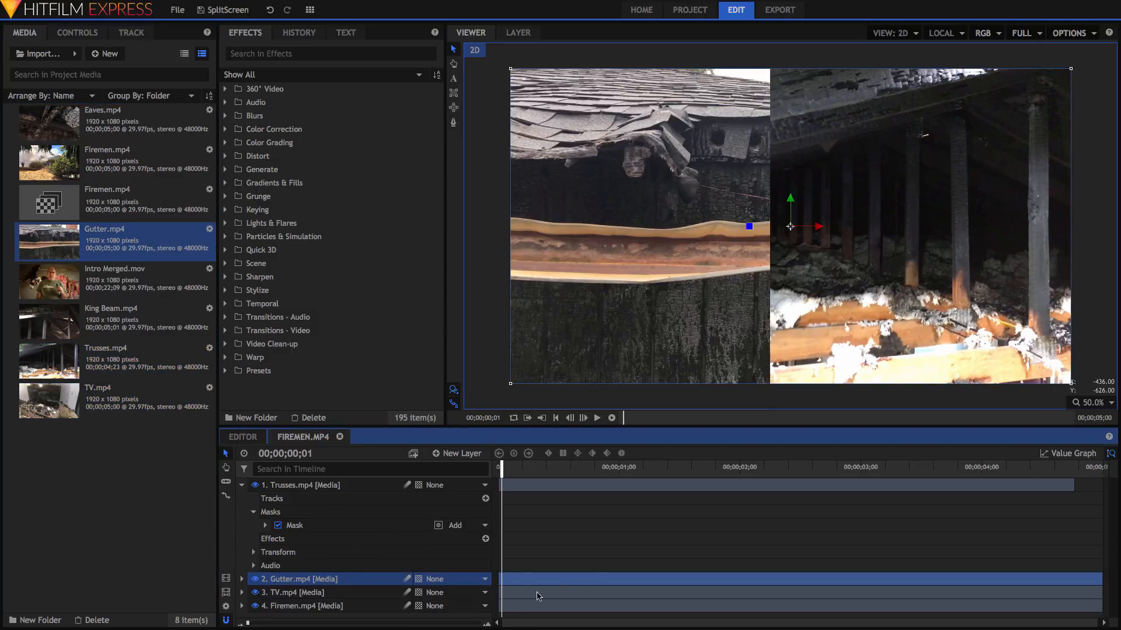
left_click_drag(496, 592, 648, 593)
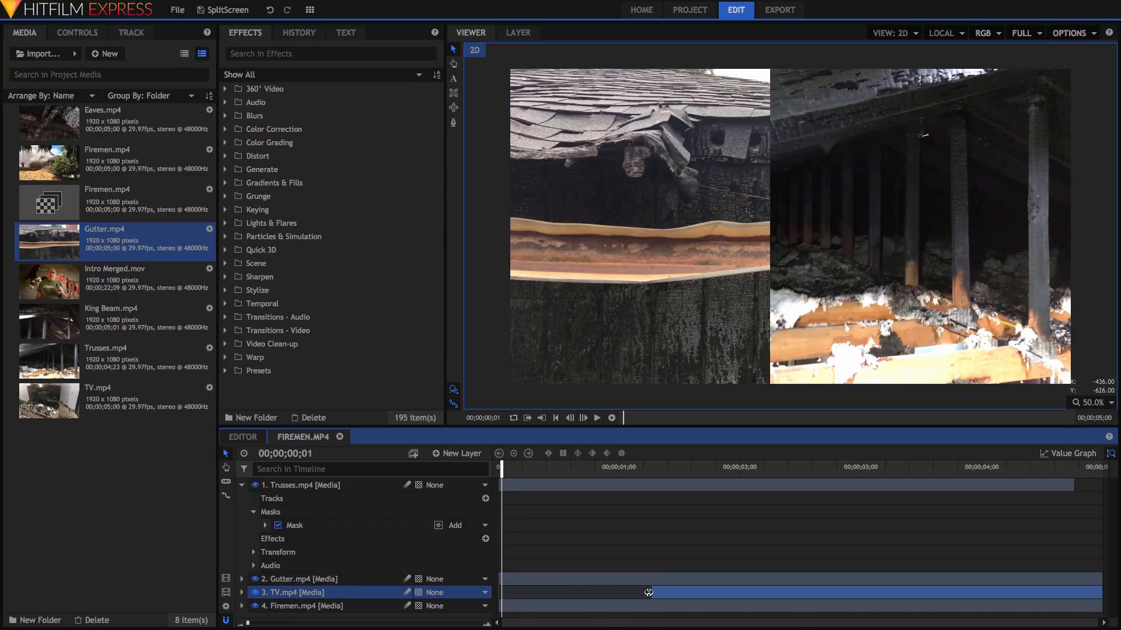
left_click_drag(497, 578, 845, 582)
- Preview the staggered clips, rewind to the start, and return to the Editor timeline
left_click(596, 418)
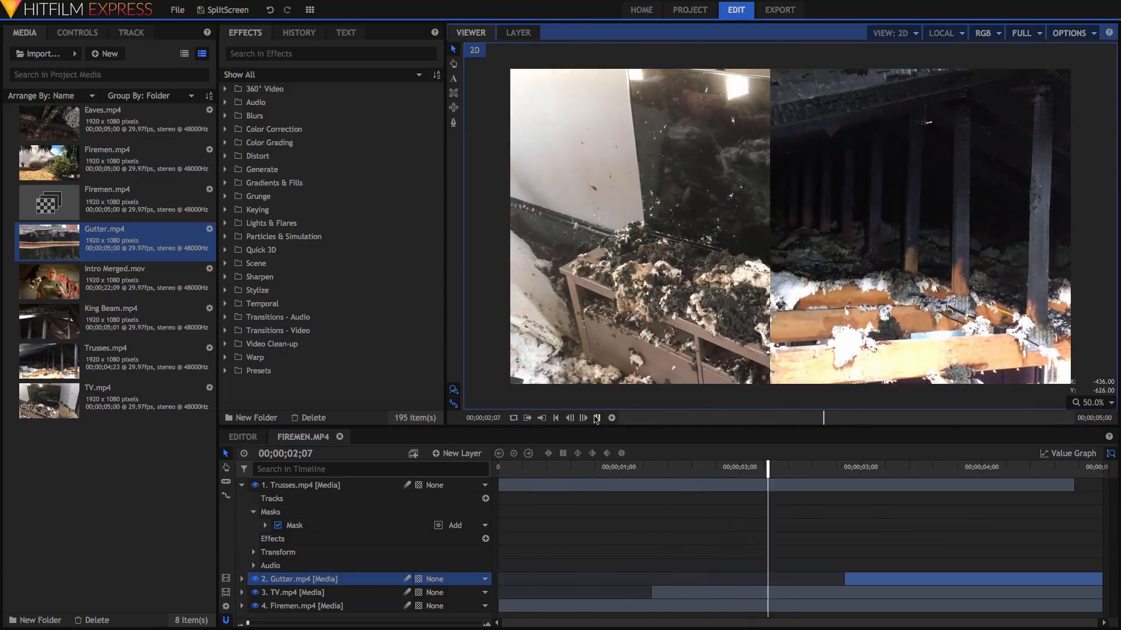
left_click(596, 418)
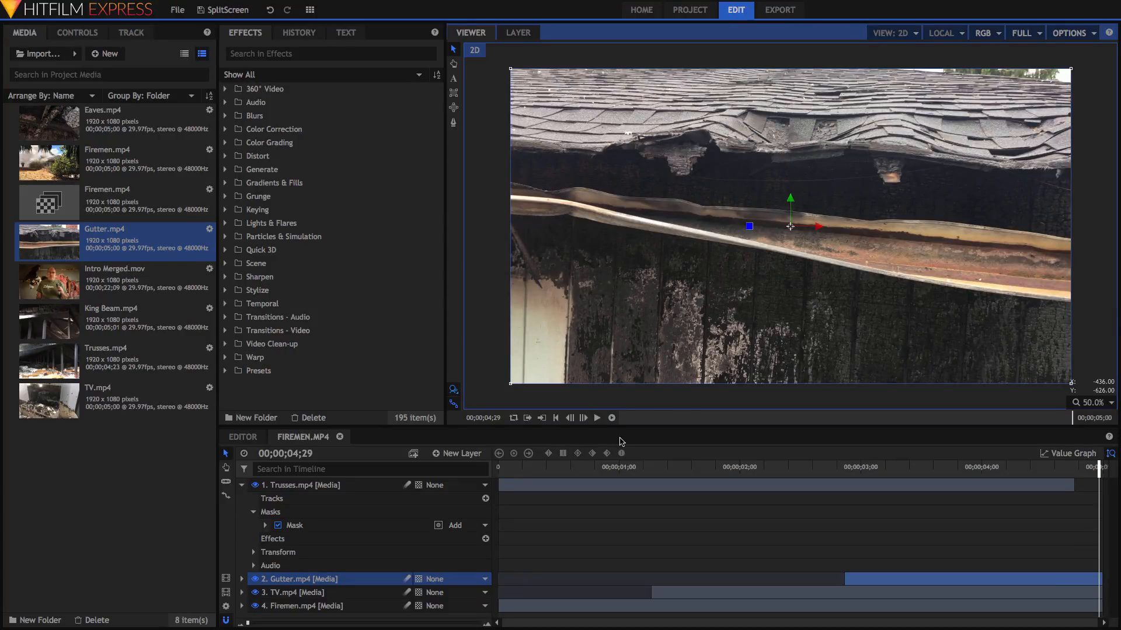
left_click_drag(563, 469, 462, 469)
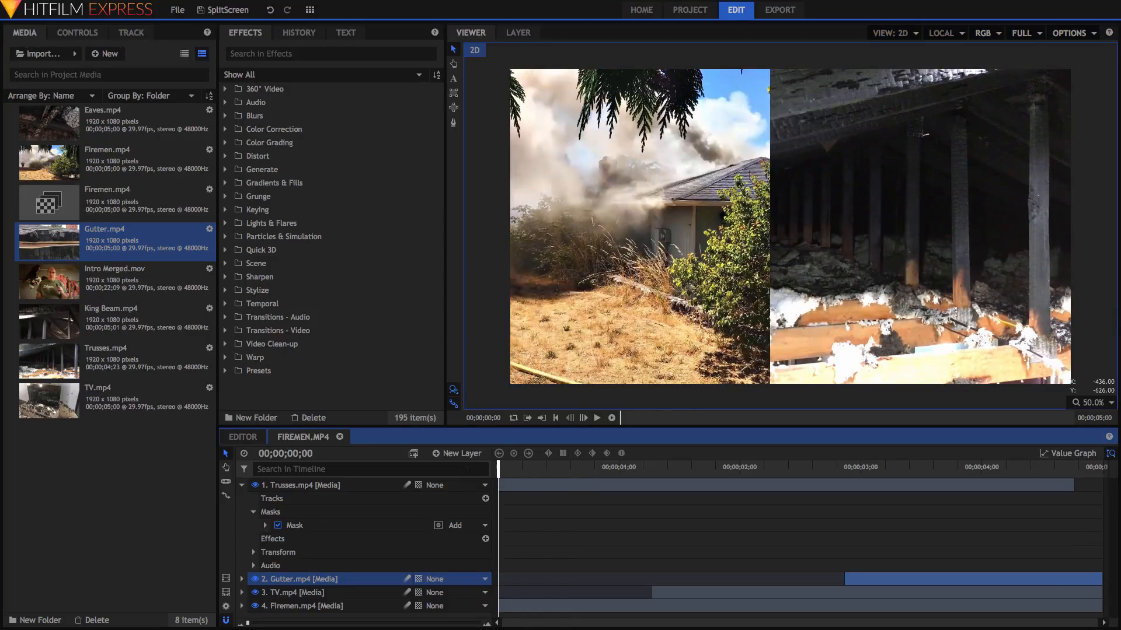
left_click(227, 439)
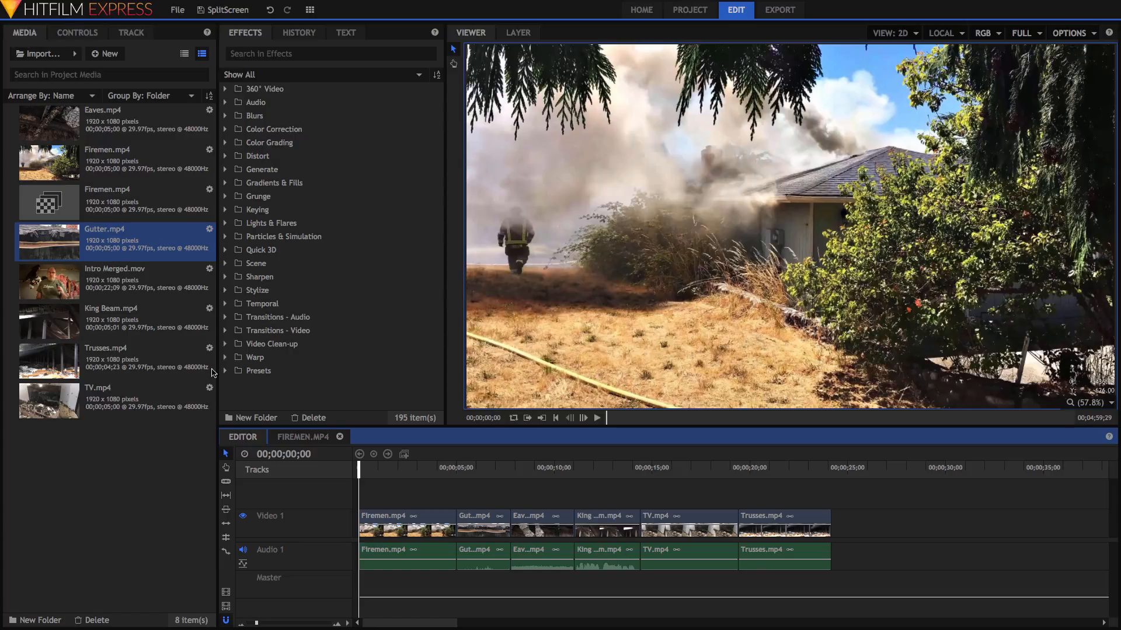
- Place Intro Merged.mov on a track above the fire footage and shift it right
left_click(49, 293)
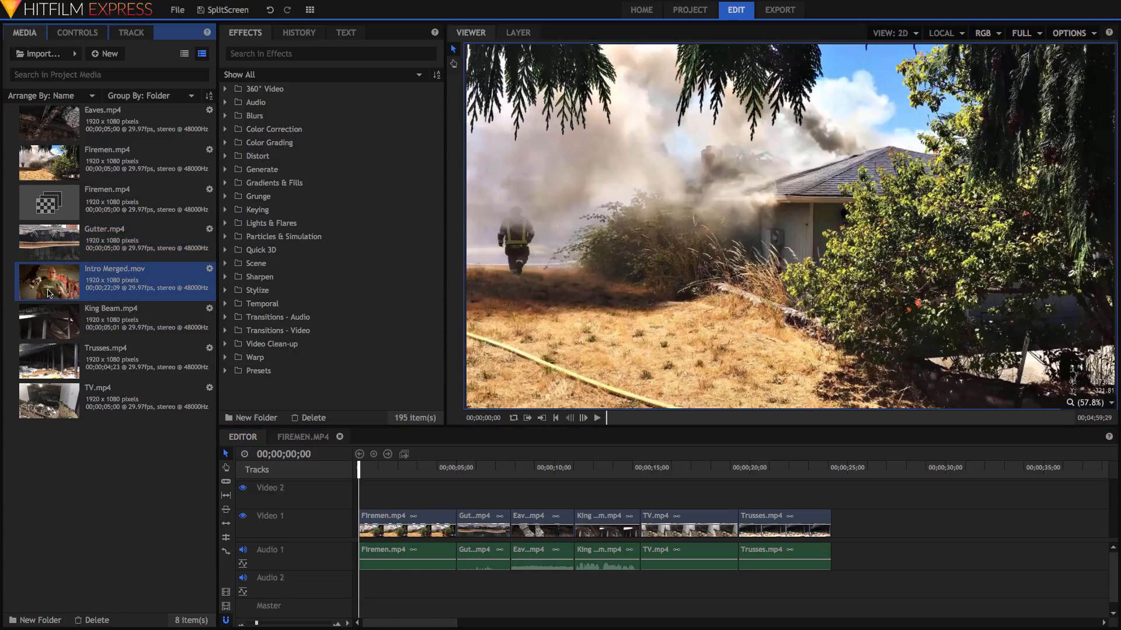
left_click_drag(304, 414, 355, 495)
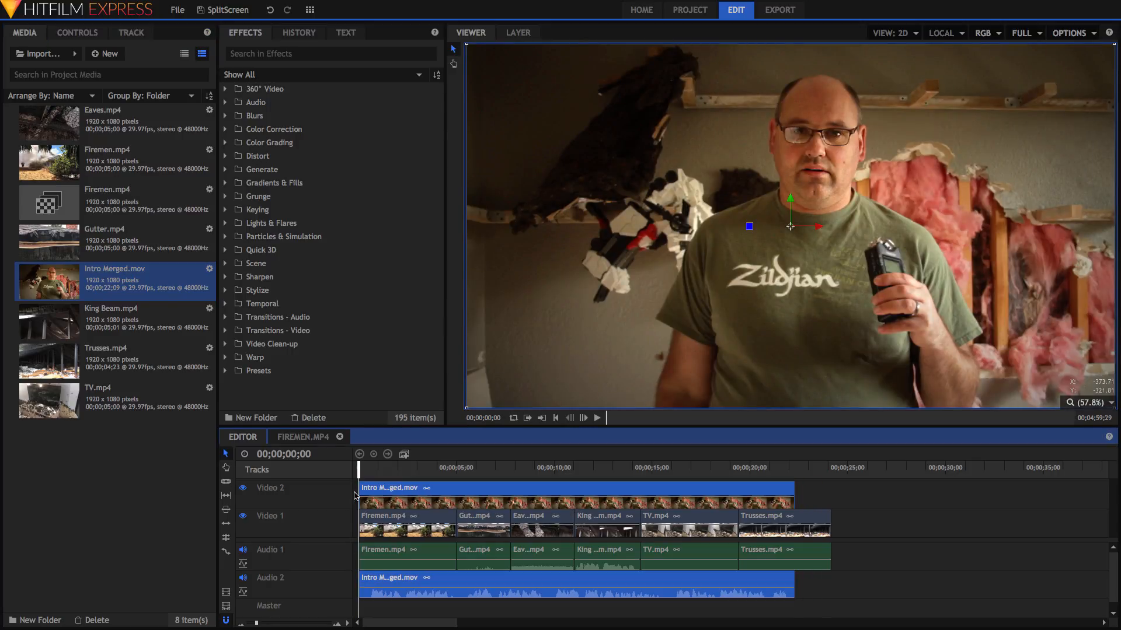
left_click(808, 314)
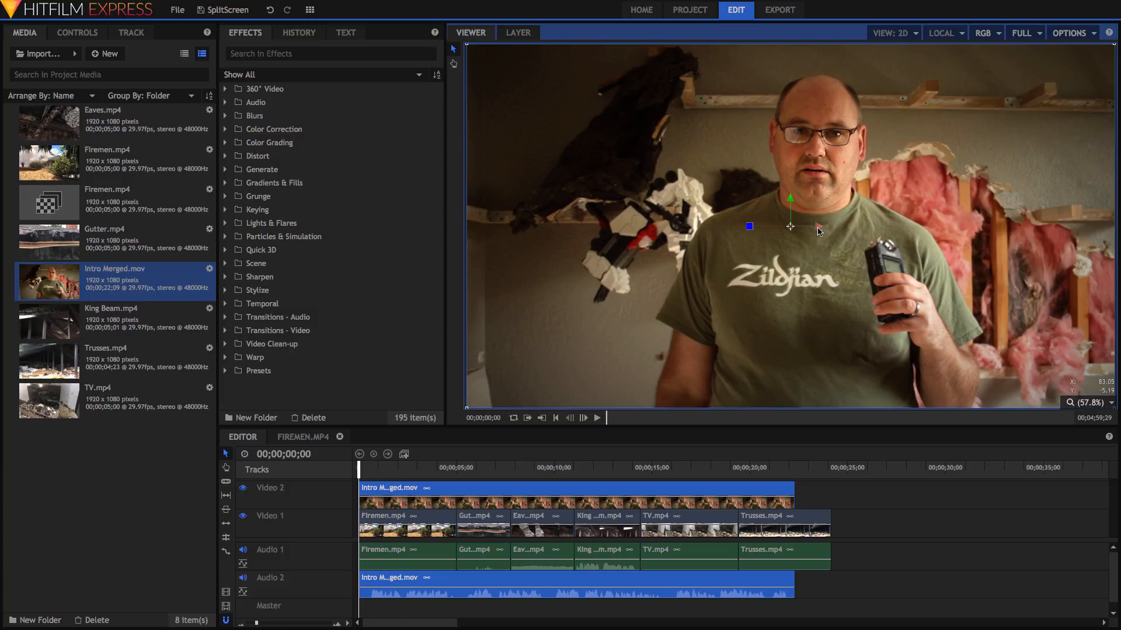
left_click_drag(819, 226, 1119, 232)
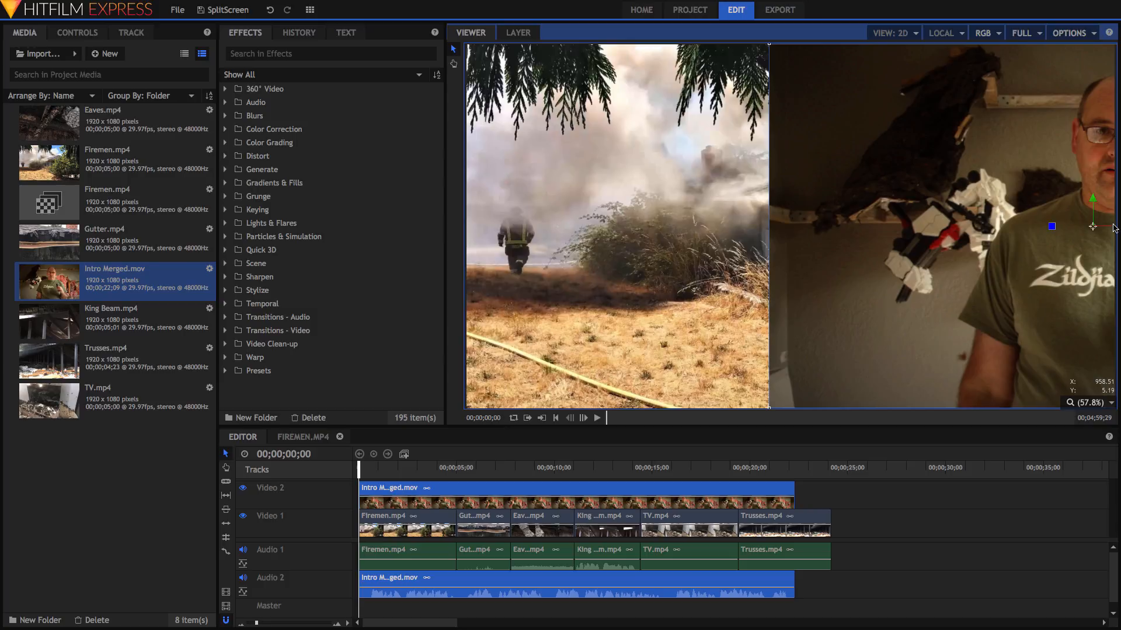
- Cut the Intro Merged clip from the timeline
left_click(506, 497)
right_click(506, 497)
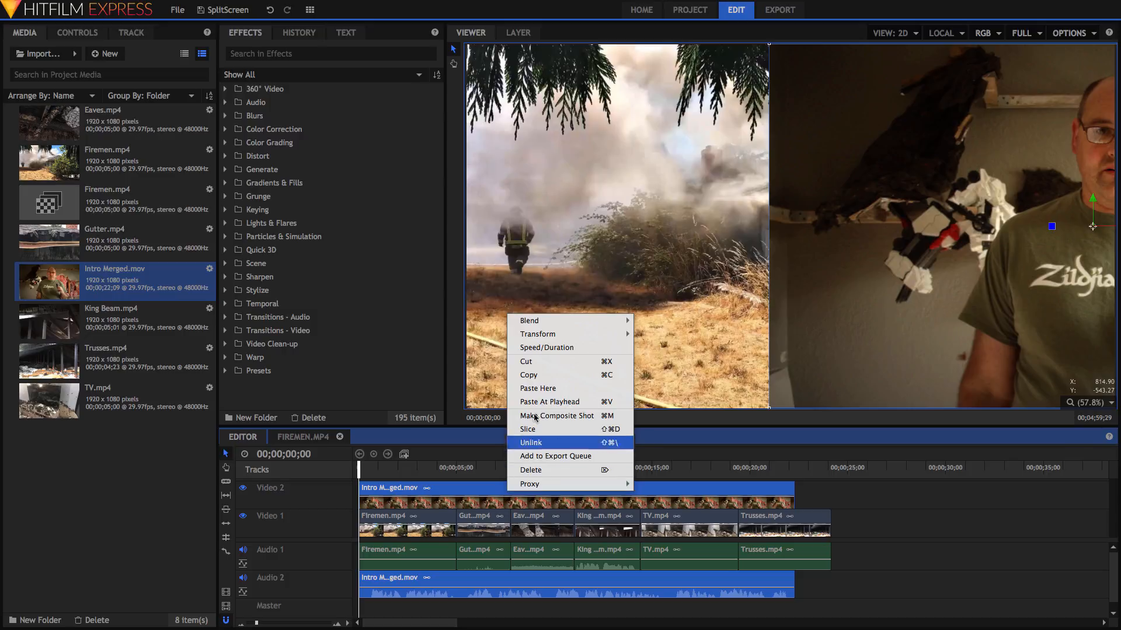
left_click(531, 366)
left_click(531, 367)
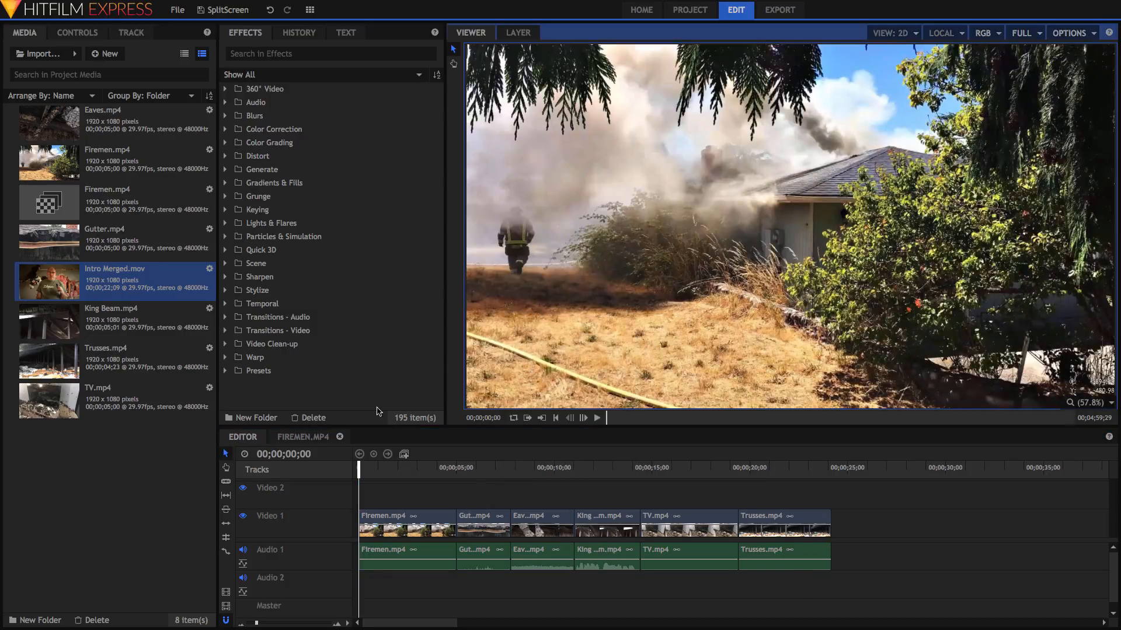
right_click(65, 283)
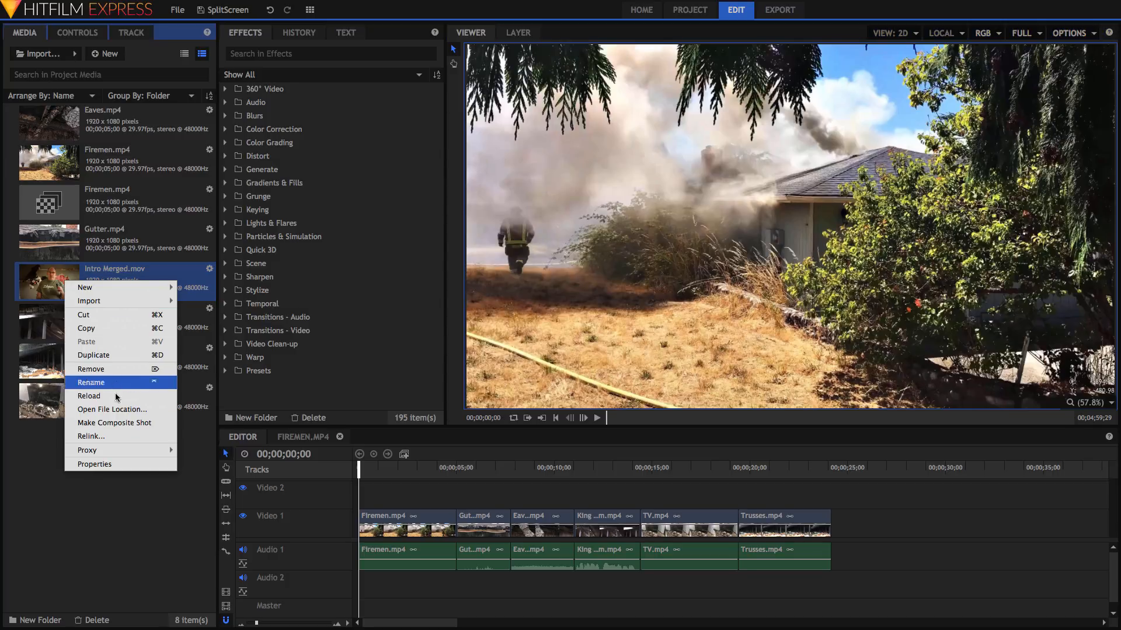
- Make an Intro Merged.mov composite shot and, at 50% zoom, mask the presenter to a central rectangle
left_click(159, 423)
left_click(663, 447)
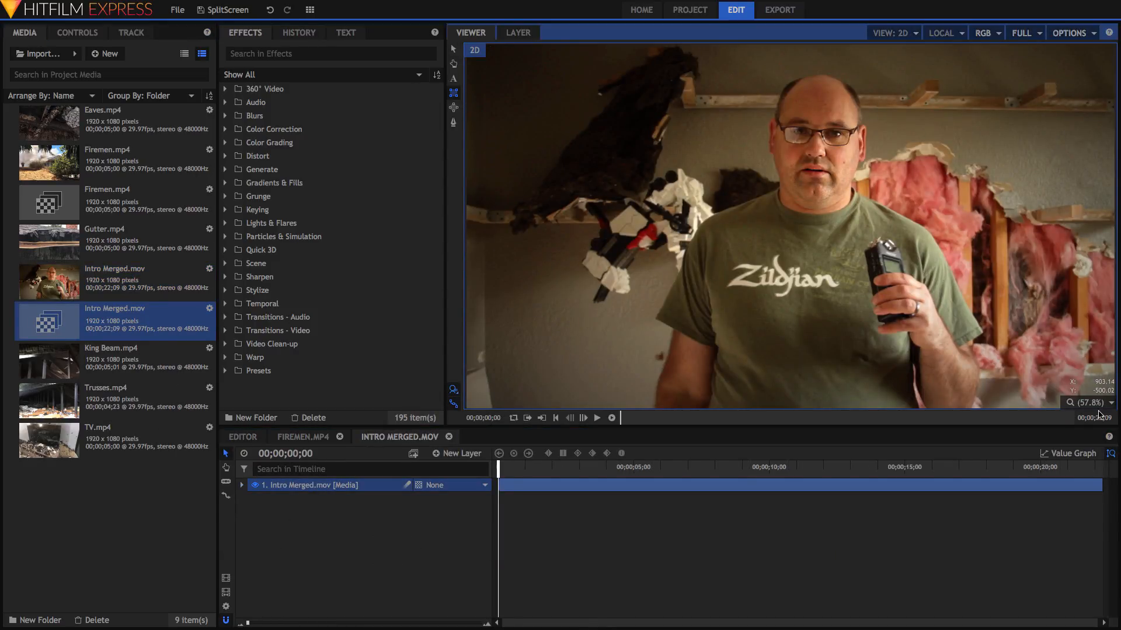
left_click(1095, 401)
left_click(1086, 478)
left_click_drag(963, 59, 658, 393)
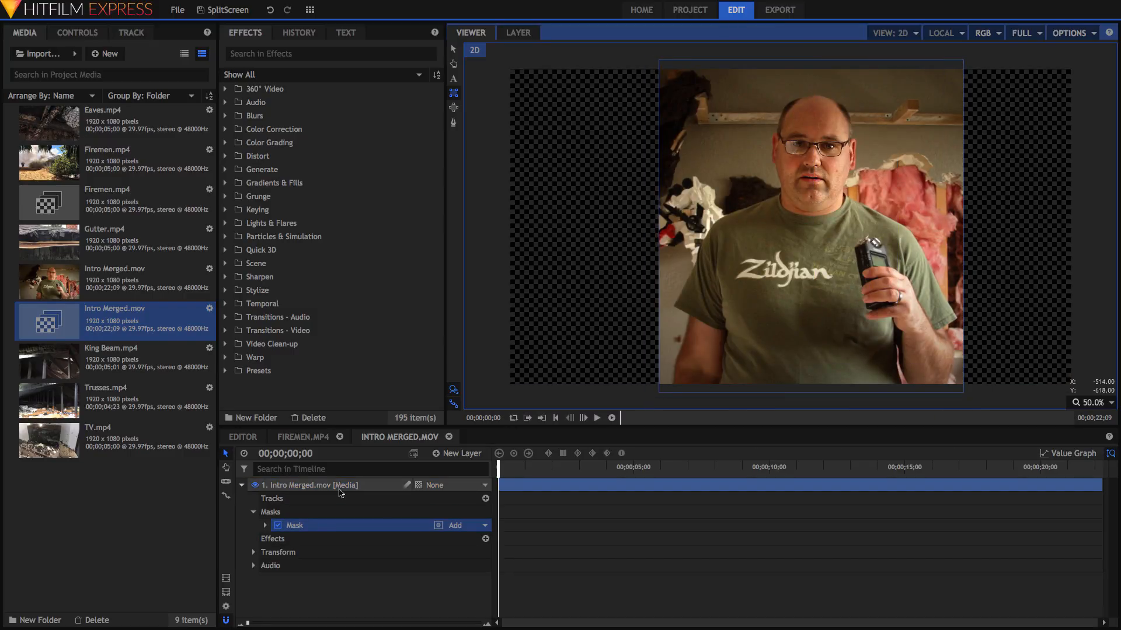
- Place the Intro Merged composite on Video 2 and shift the masked presenter right
left_click(243, 436)
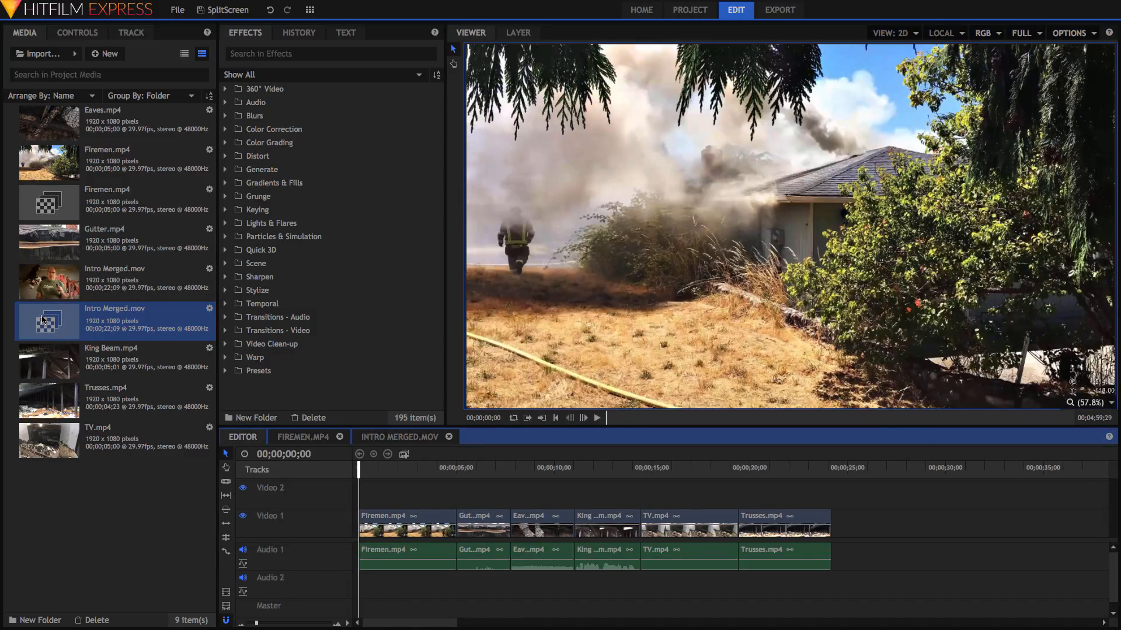
left_click_drag(45, 319, 360, 497)
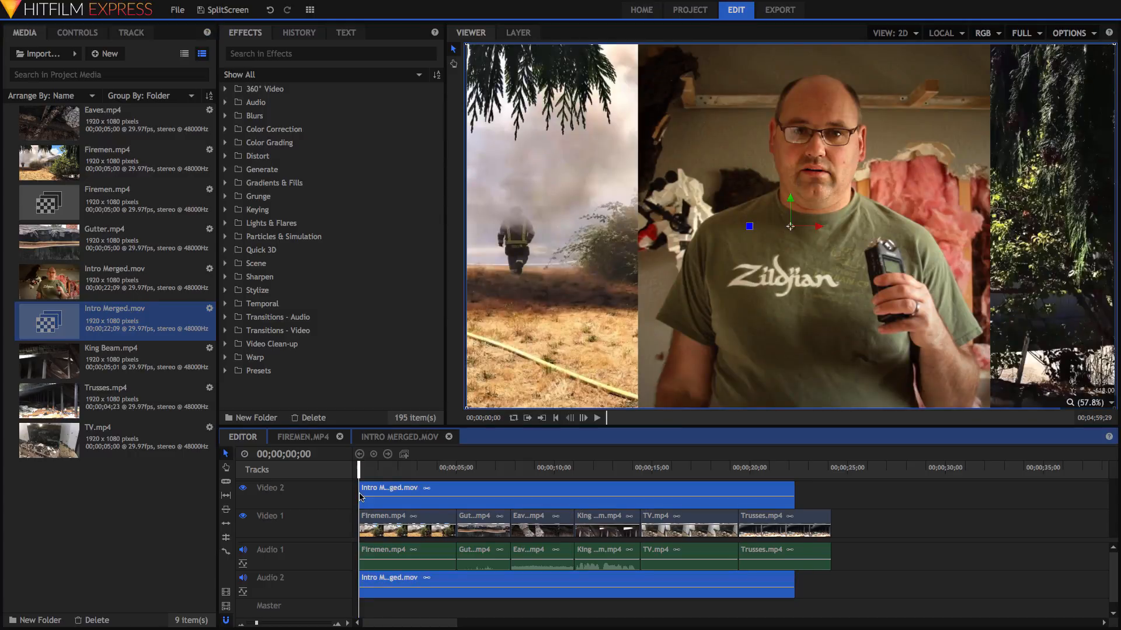
left_click_drag(820, 229, 948, 238)
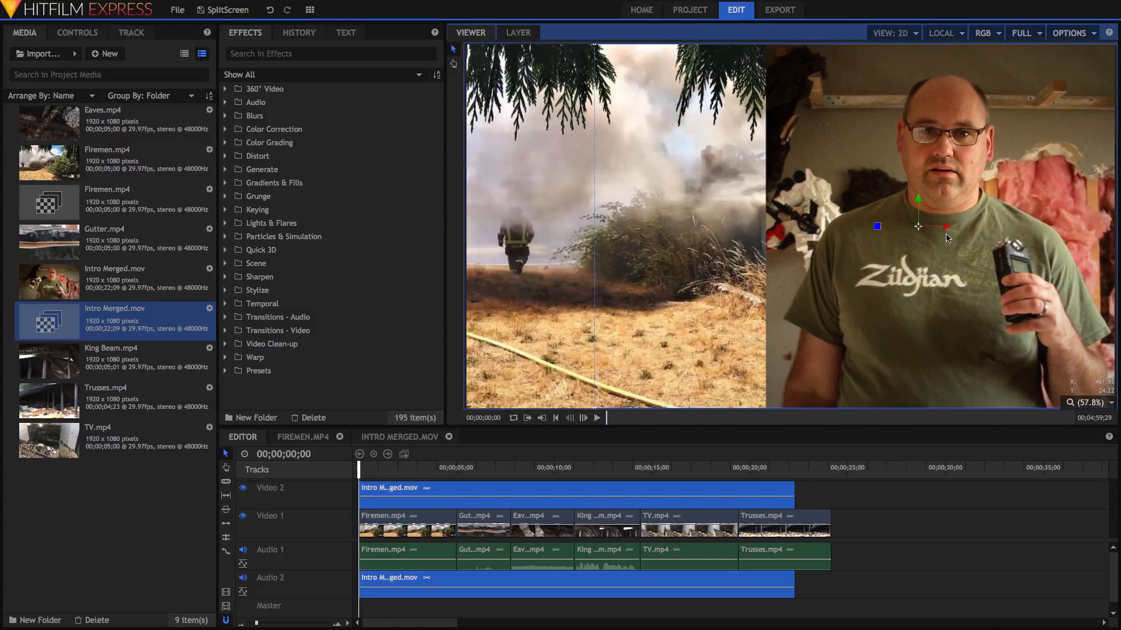
left_click(385, 437)
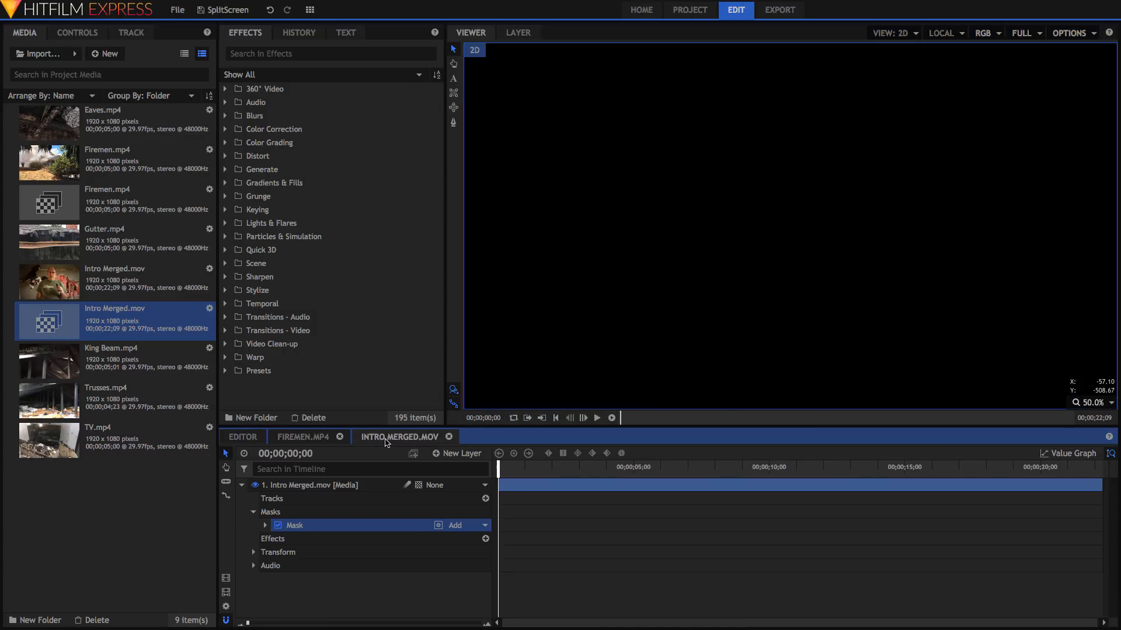
left_click(453, 124)
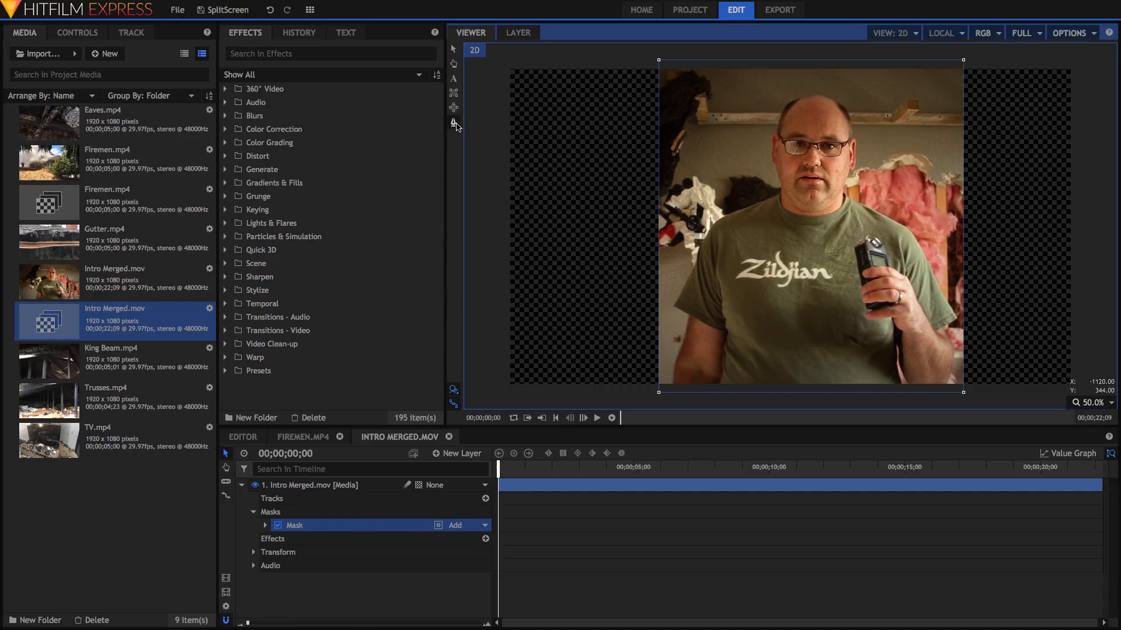
left_click(242, 437)
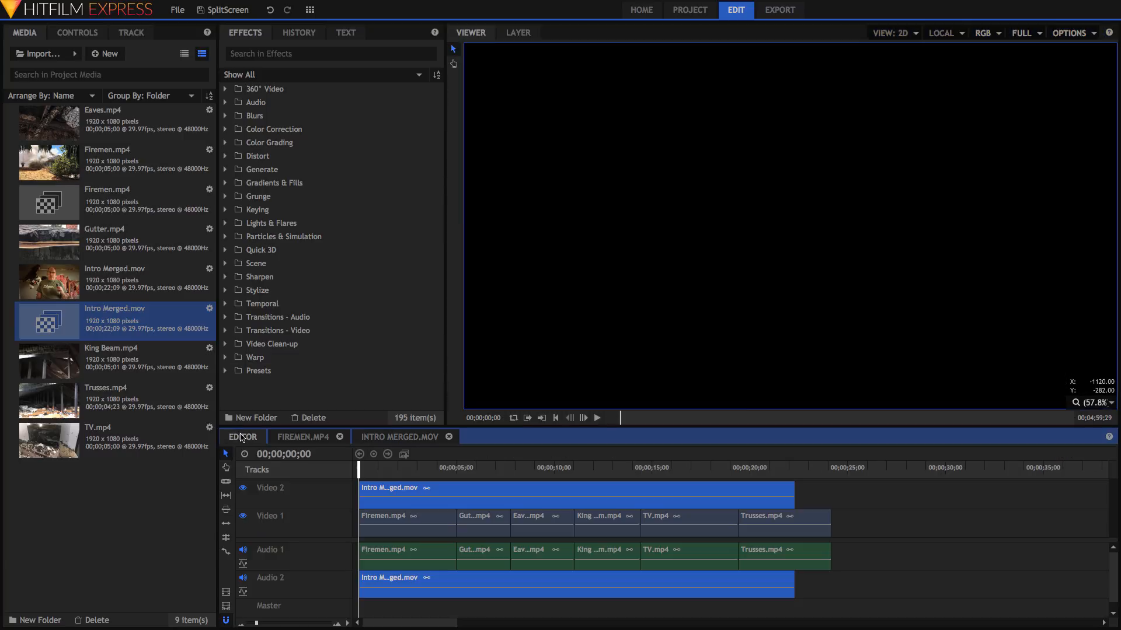
- Delete the composite clip from Video 2 and put the original Intro Merged.mov there
right_click(497, 492)
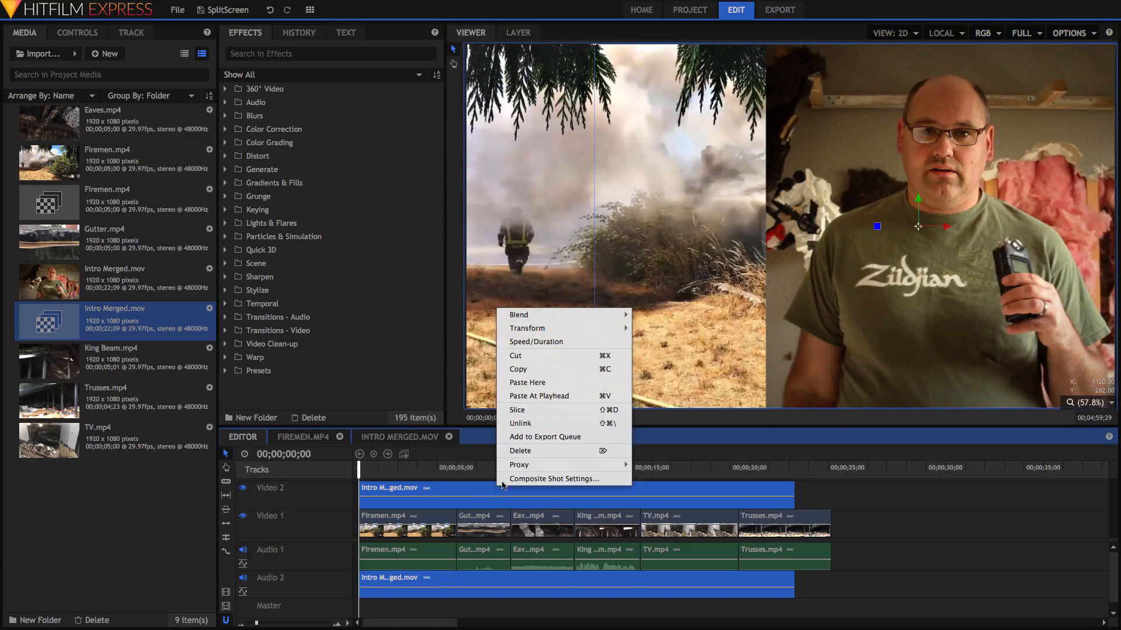
left_click(526, 450)
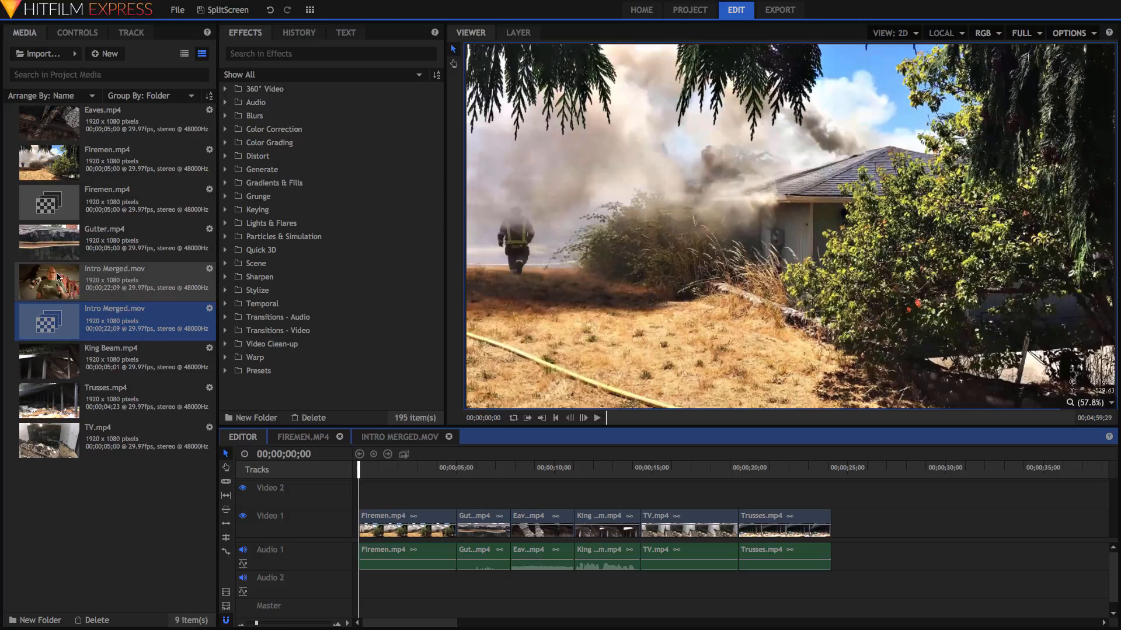
left_click_drag(52, 276, 360, 490)
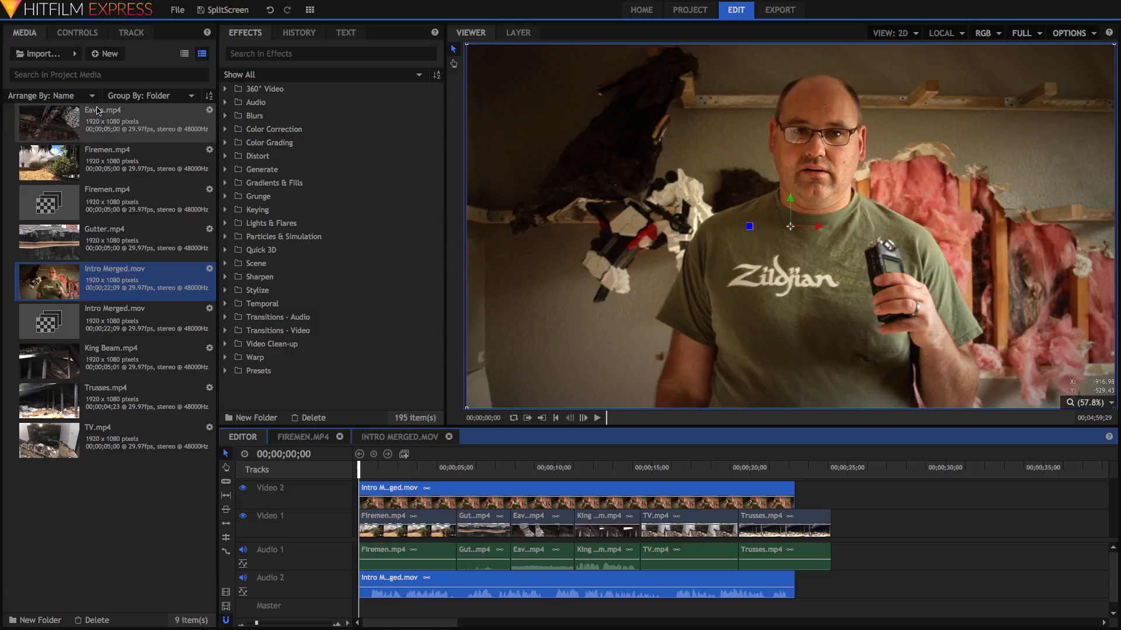
- Set the Intro Merged clip's Transform scale to 30% and move it to the top-right corner
left_click(77, 34)
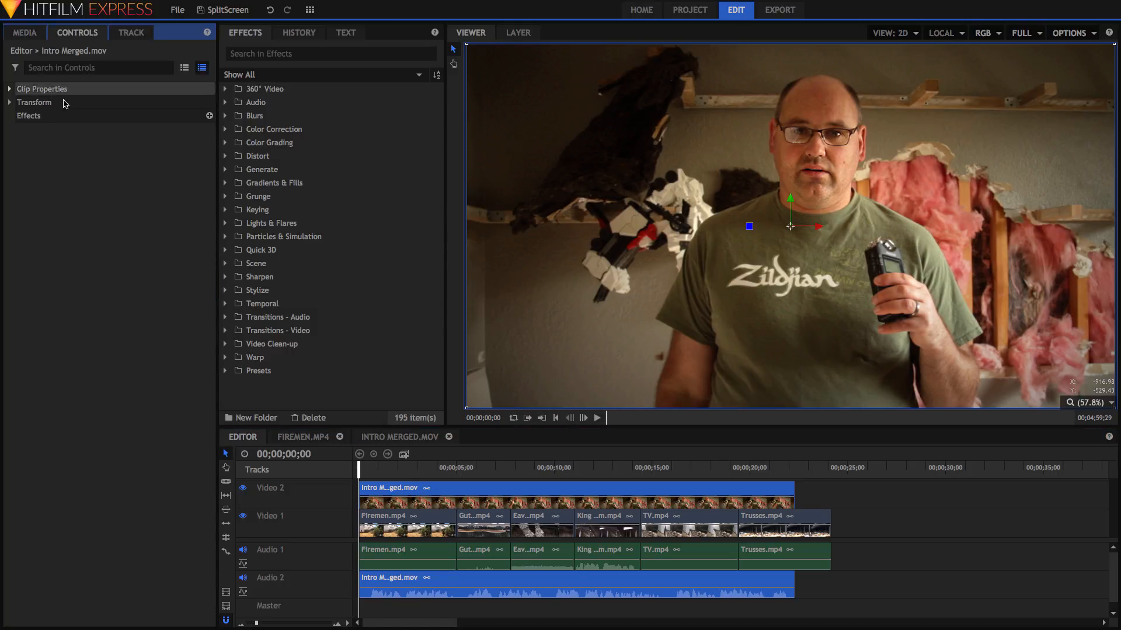
left_click(8, 103)
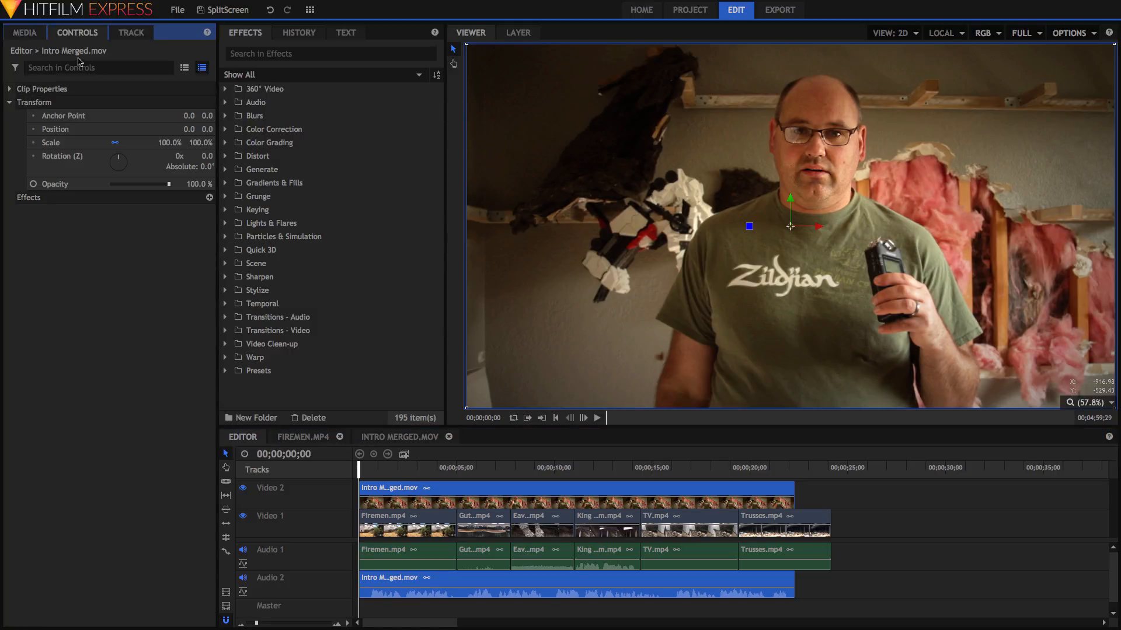
left_click(165, 143)
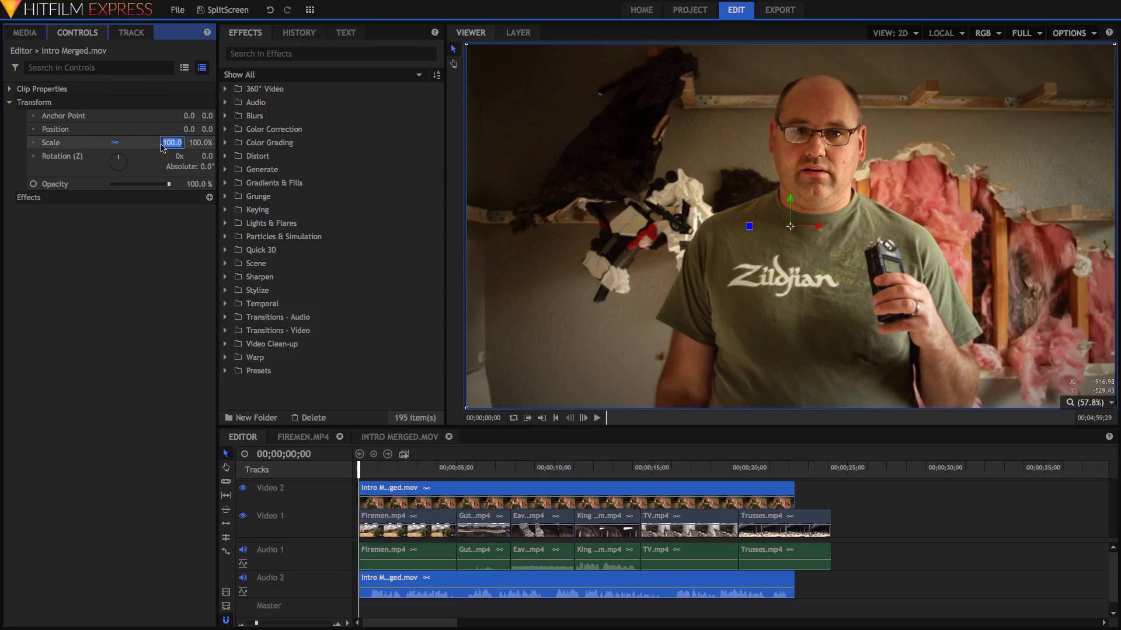
type("30")
key("Return")
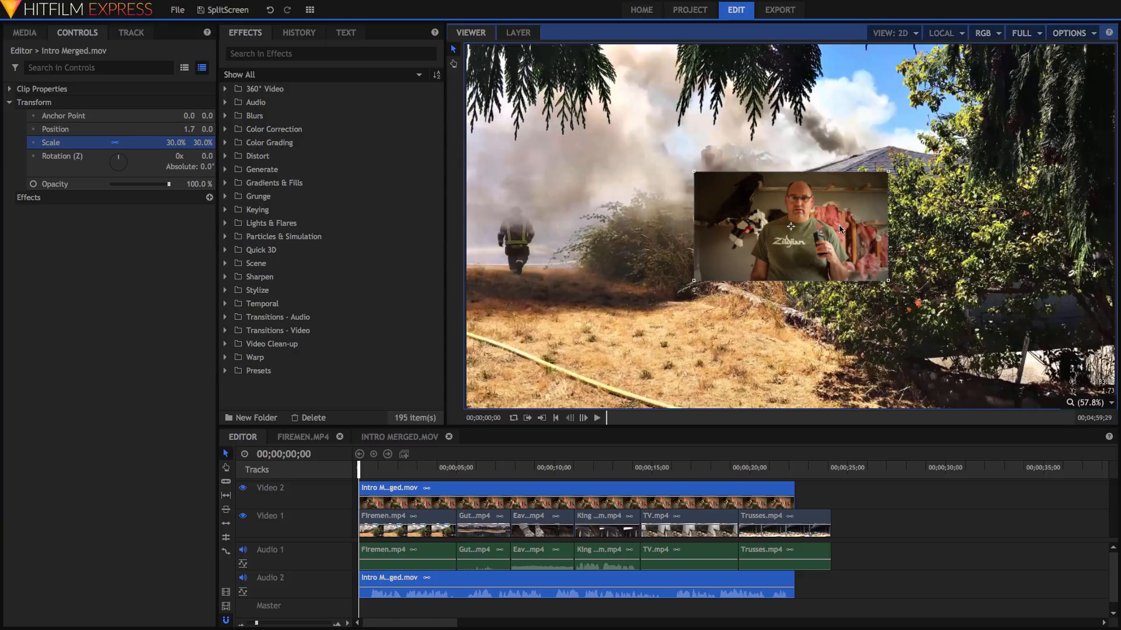
left_click_drag(818, 229, 1012, 90)
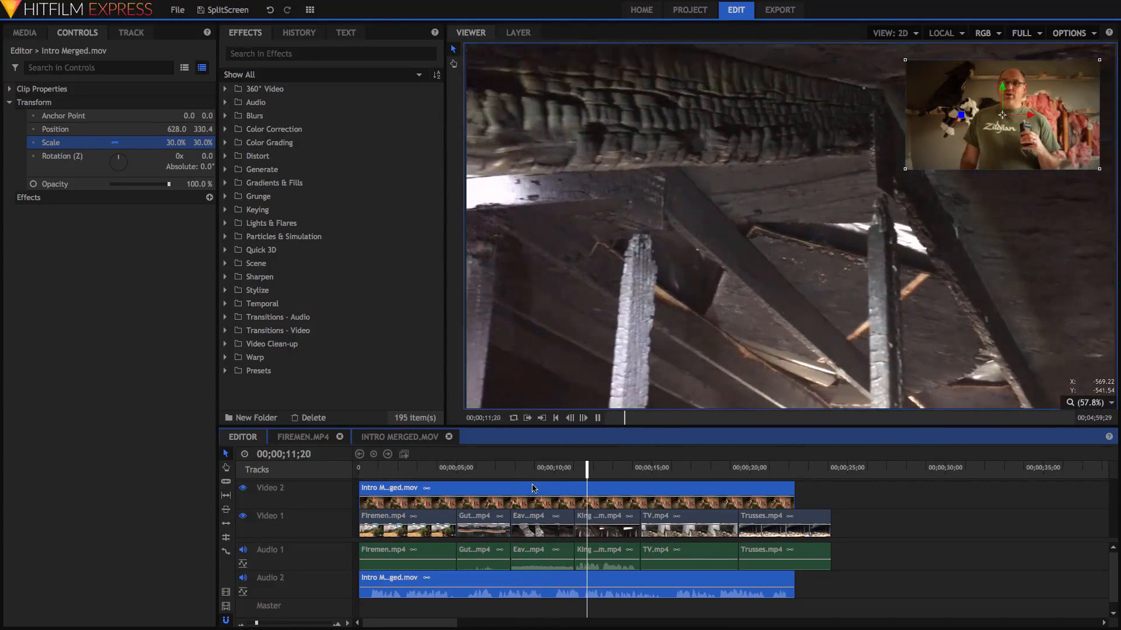
- Stop playback, rewind to 00;00;00;00, then in HitFilm Pro bring up Firemen.mp4's actions
left_click(596, 418)
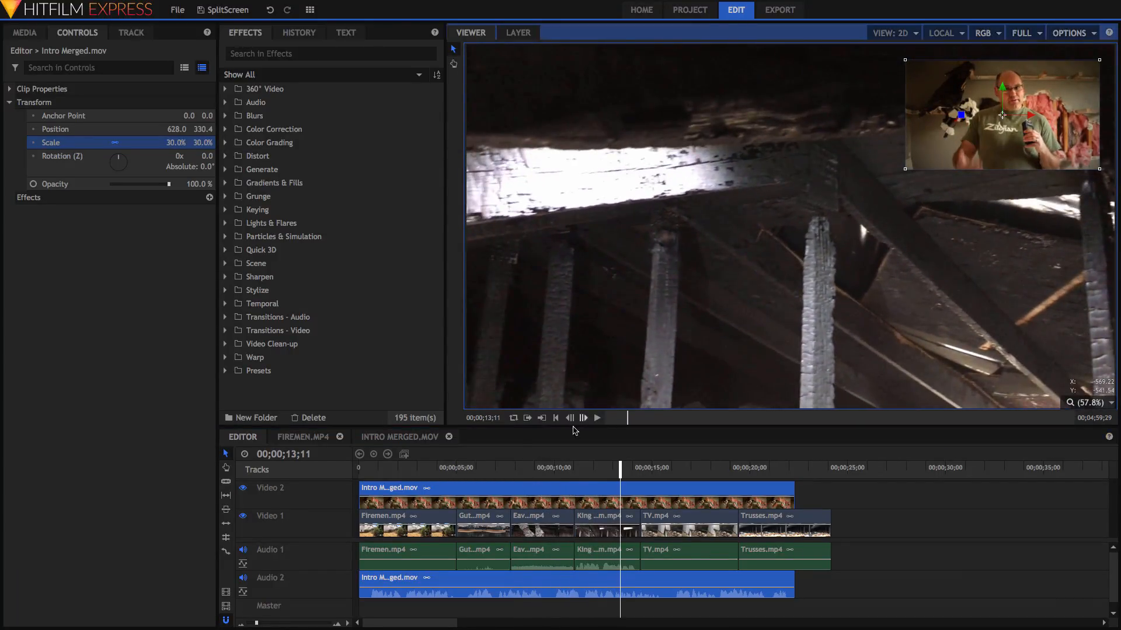
left_click_drag(428, 470, 340, 468)
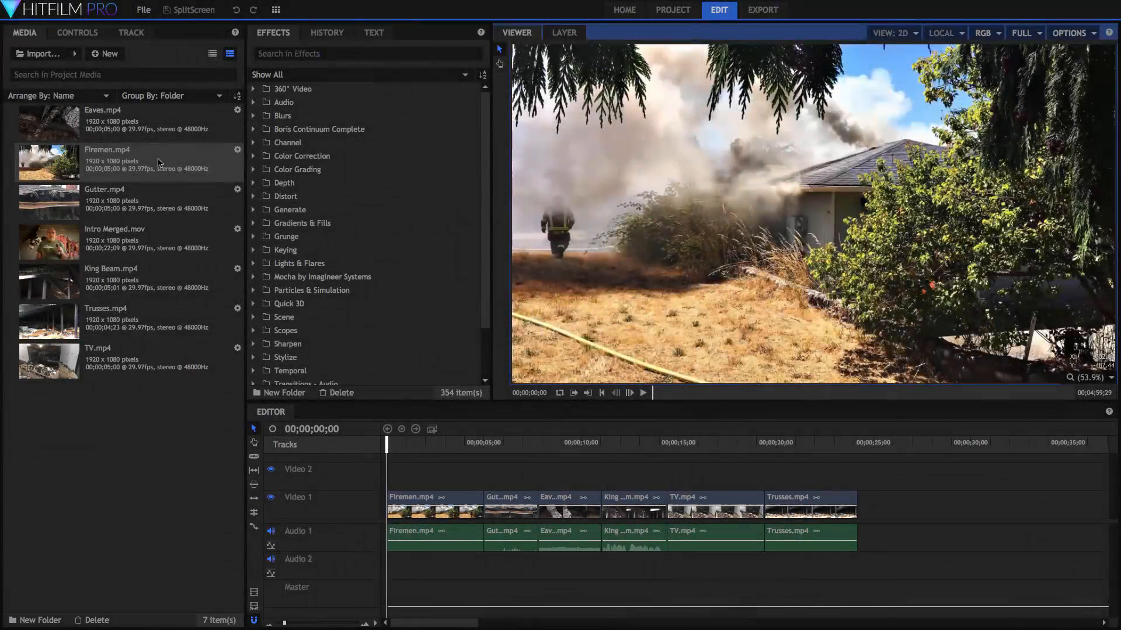
right_click(158, 162)
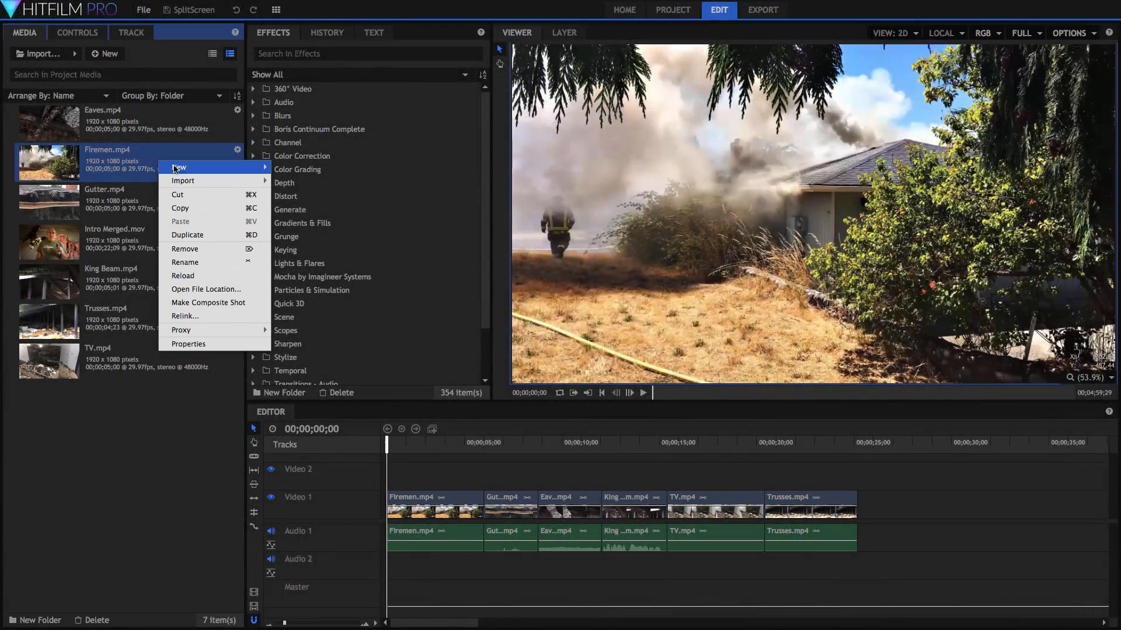
- Make a Firemen.mp4 composite shot and add Gutter through TV.mp4 as layers
left_click(192, 304)
left_click(662, 448)
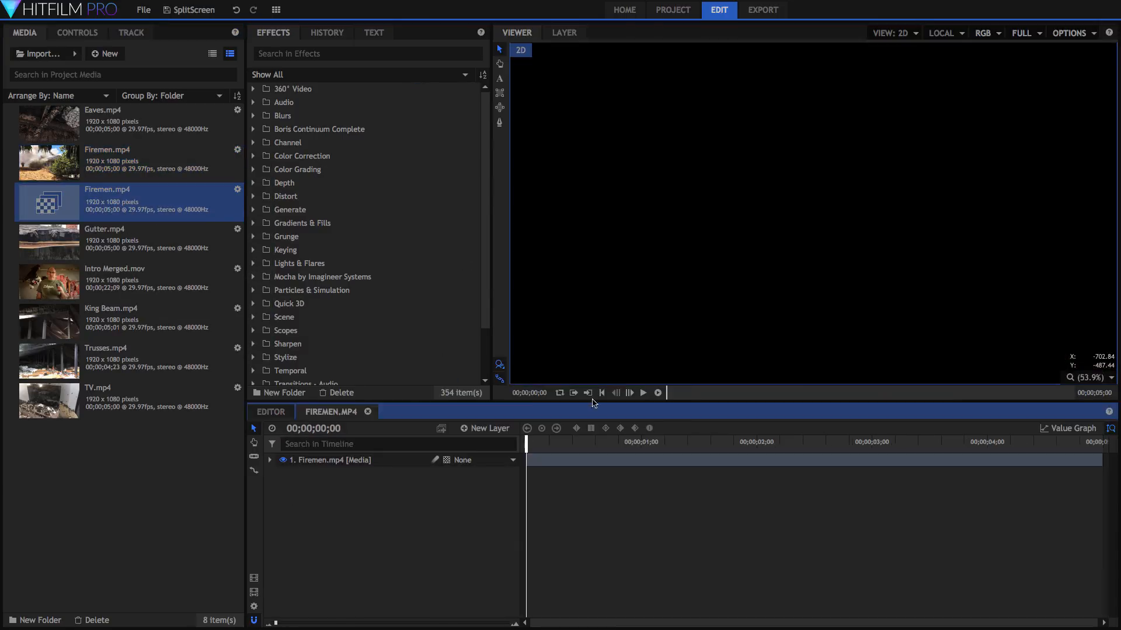
left_click(119, 245)
left_click(106, 396, "shift")
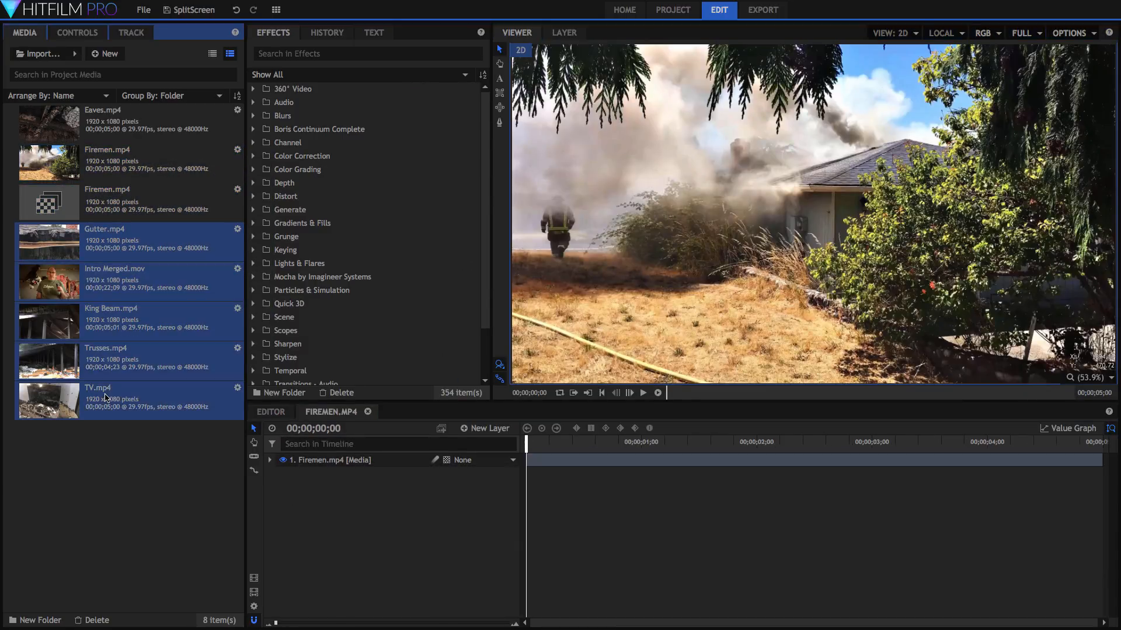
left_click_drag(144, 337, 300, 491)
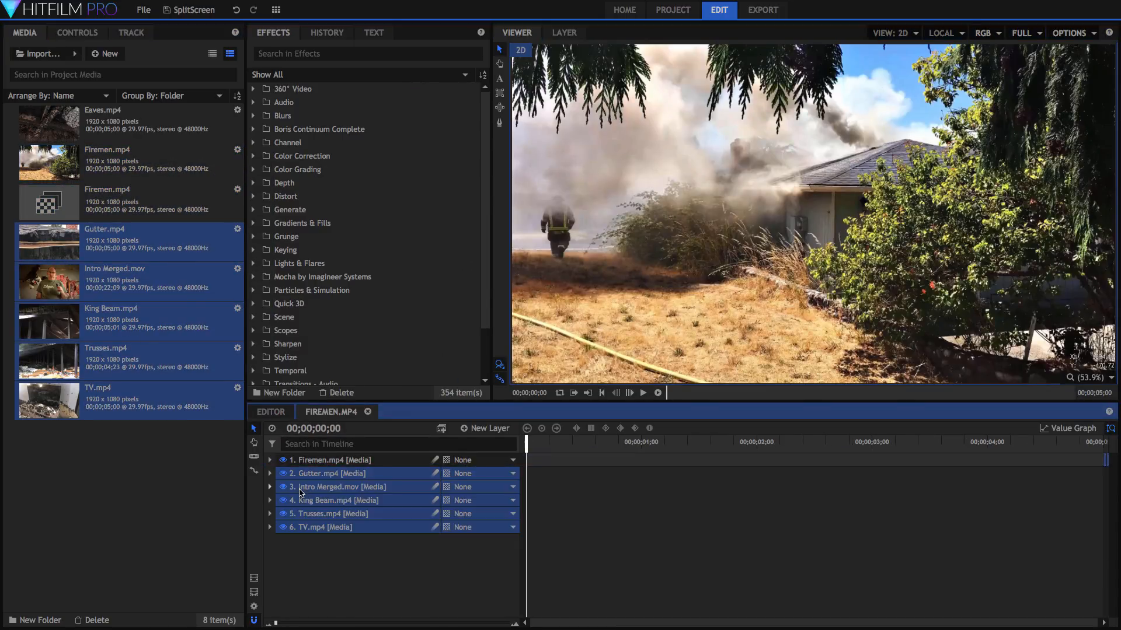
- Find 'split' in Effects, apply Split Screen Masking to the Firemen.mp4 layer, and open its settings
left_click(350, 53)
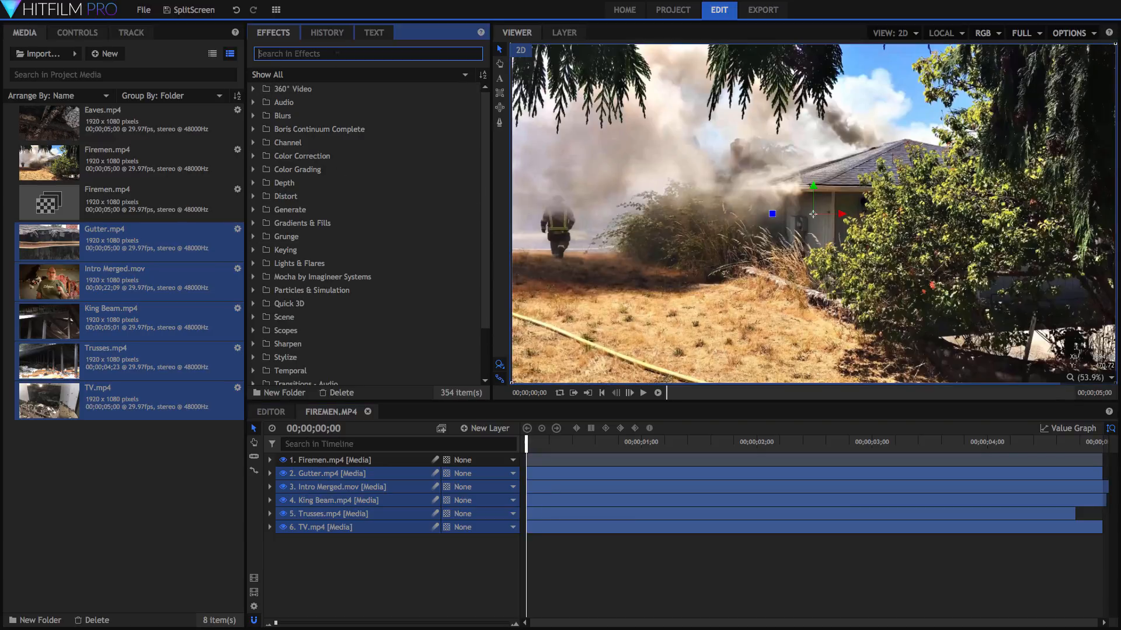
type("split")
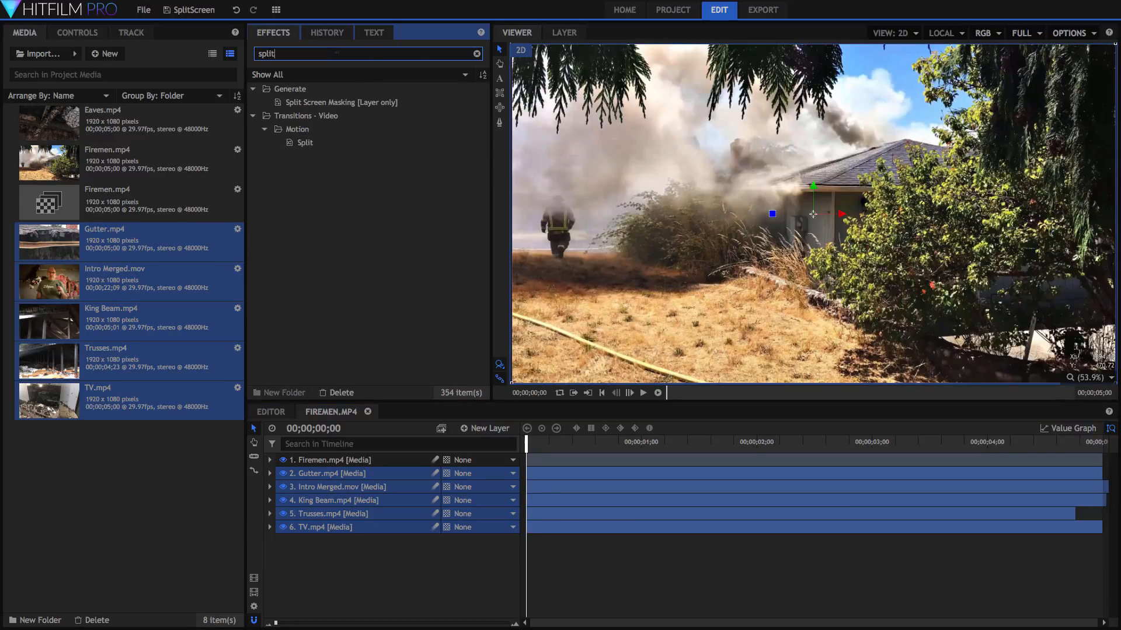
left_click(329, 103)
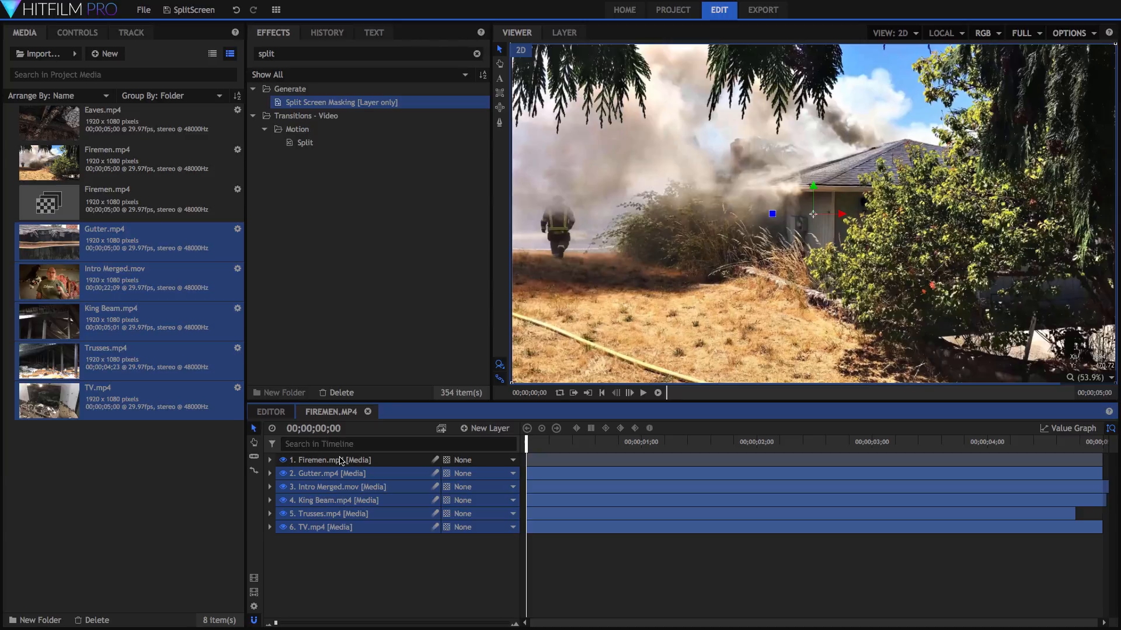
left_click_drag(341, 461, 342, 461)
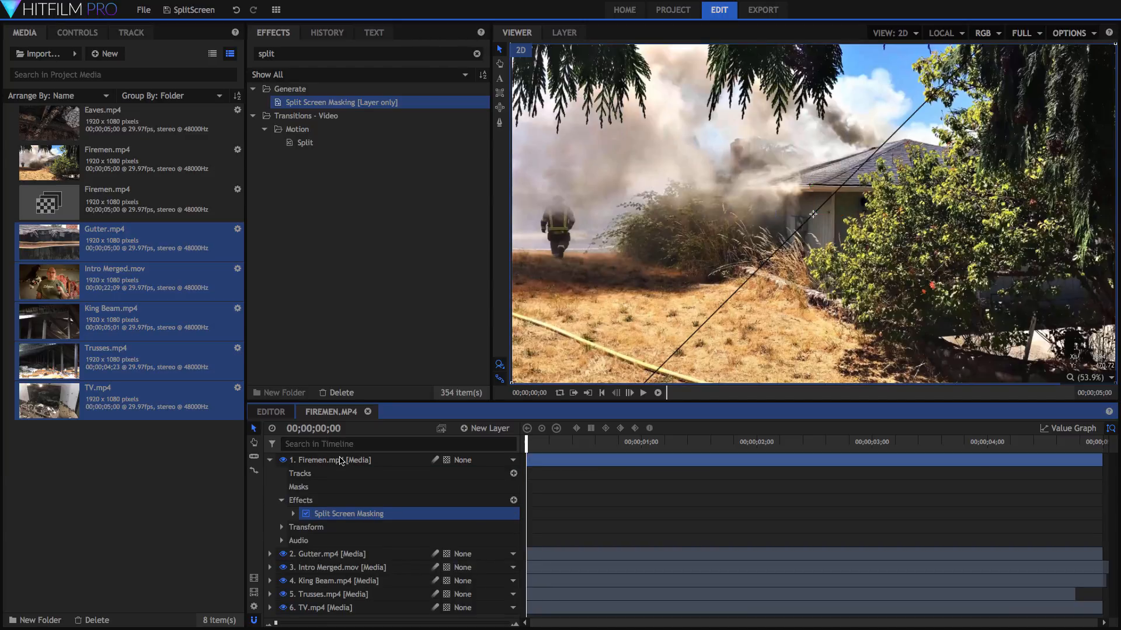
left_click(350, 515)
- Compare the Asymmetric Column 1, Diagonal 5 and Side By Side presets, then settle on Asymmetric Row 2
left_click(178, 156)
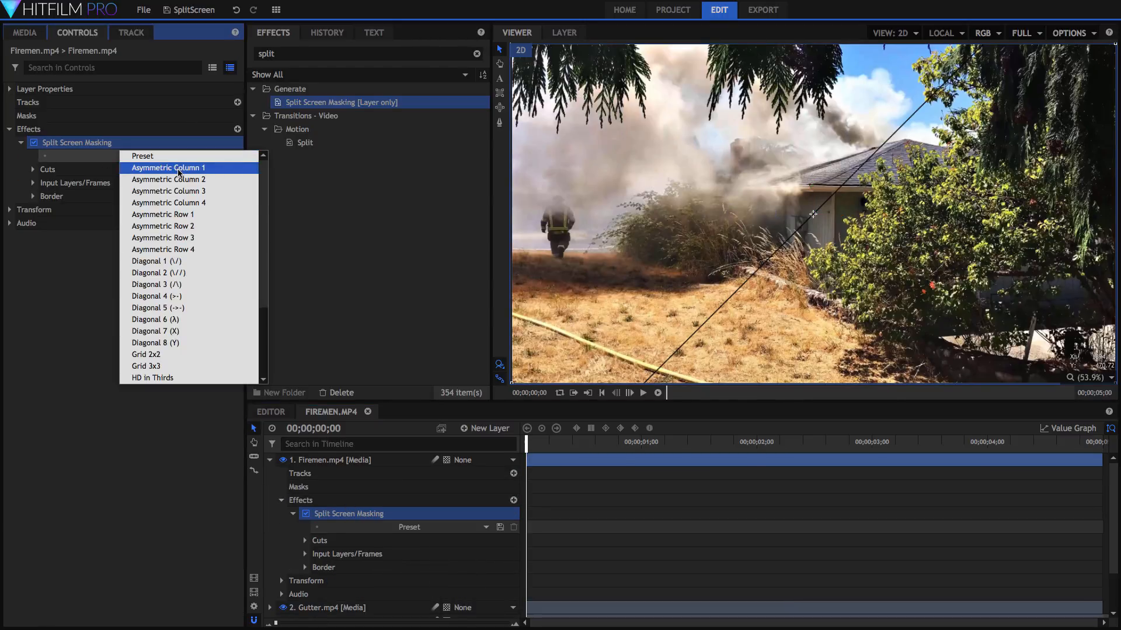
left_click(179, 169)
left_click(180, 157)
left_click(182, 232)
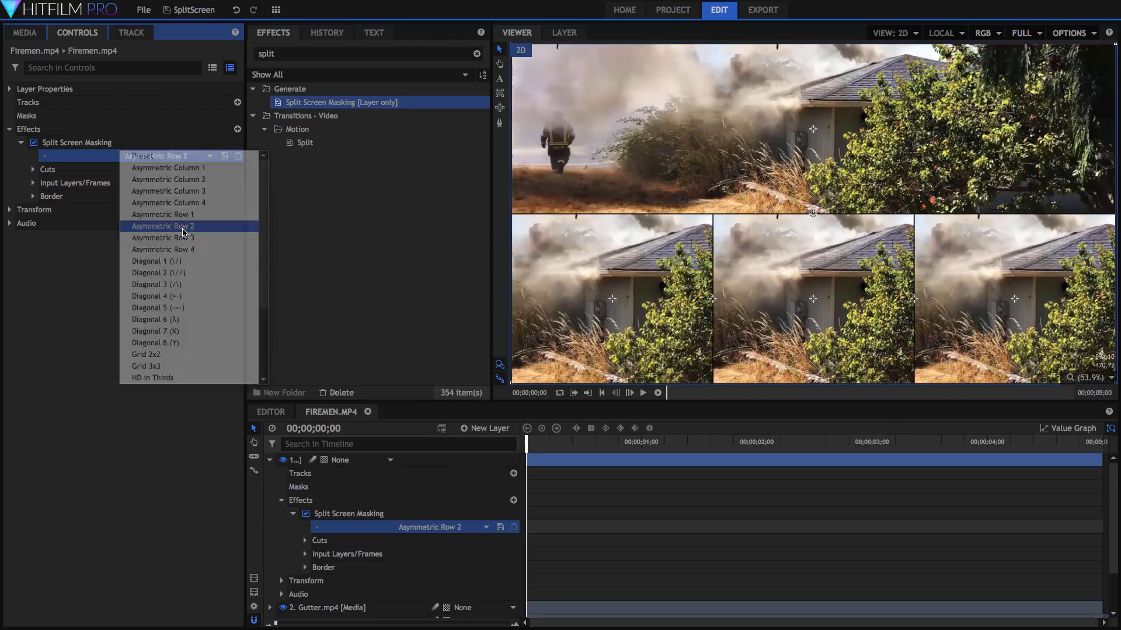
left_click(181, 157)
left_click(186, 309)
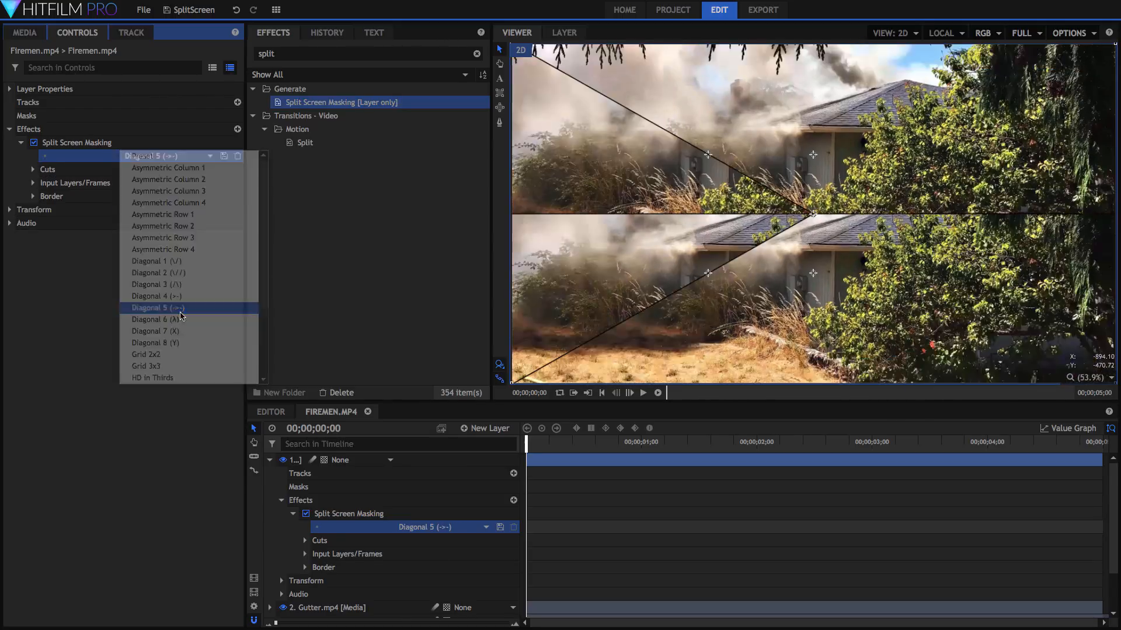
left_click(198, 157)
scroll(187, 245, "down", 3)
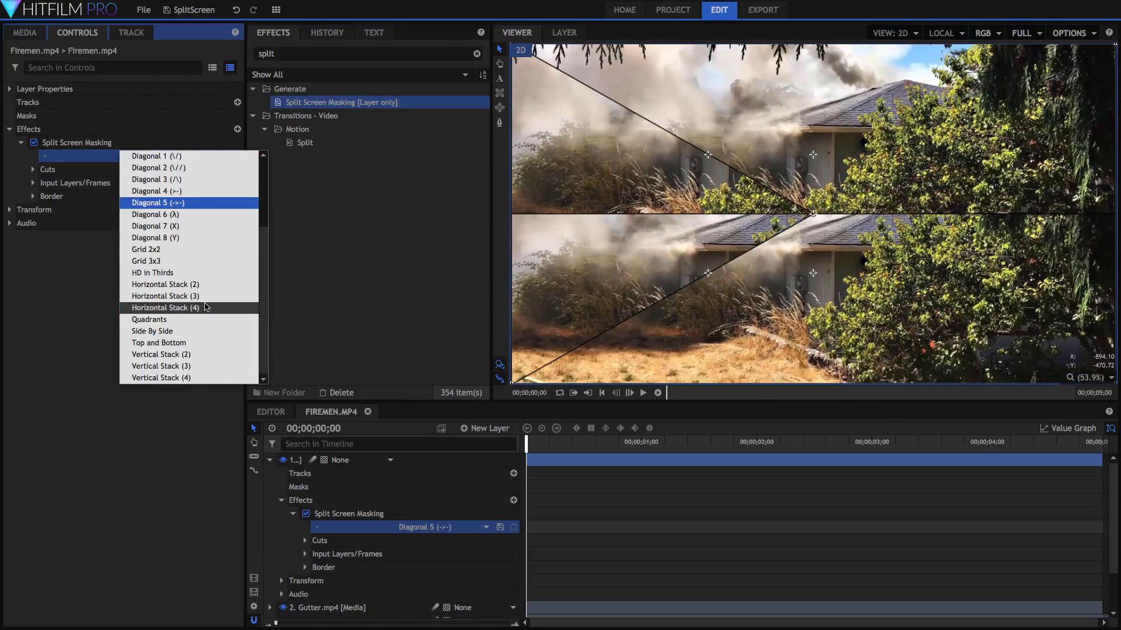
left_click(192, 329)
left_click(191, 155)
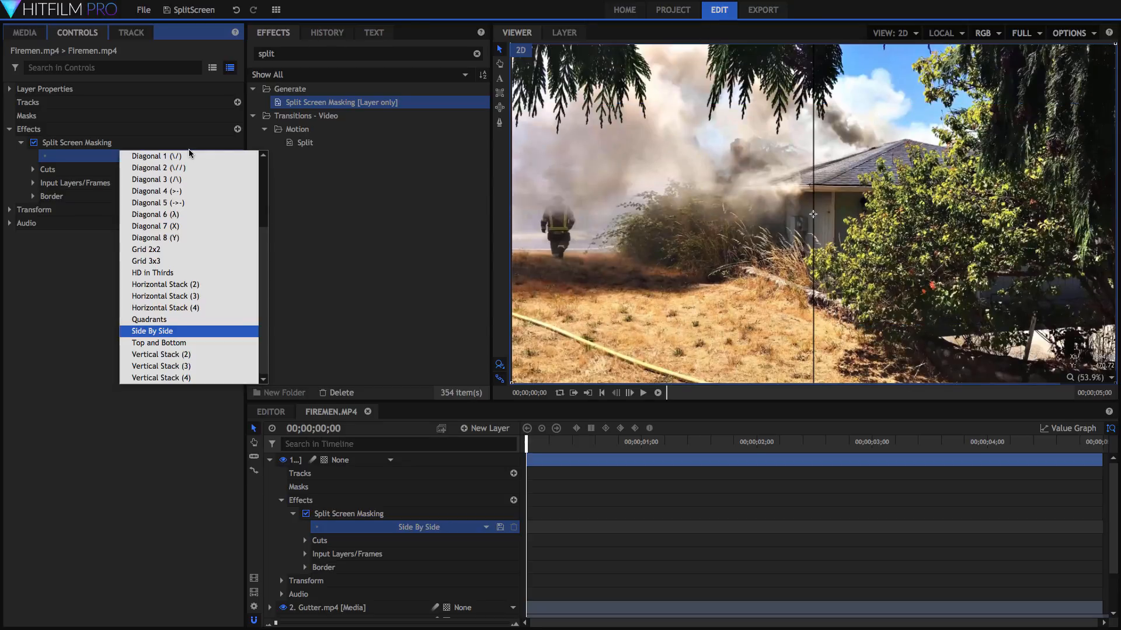
scroll(191, 187, "up", 3)
left_click(192, 226)
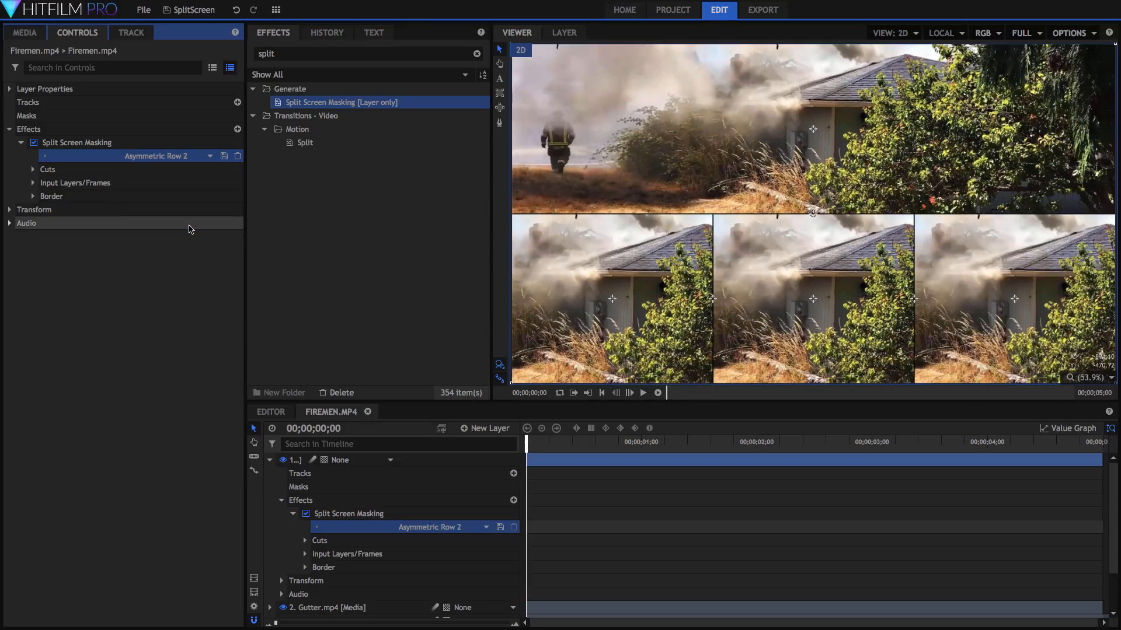
- Assign TV.mp4 as the Input 2 layer and scale it down to 47%
left_click(33, 183)
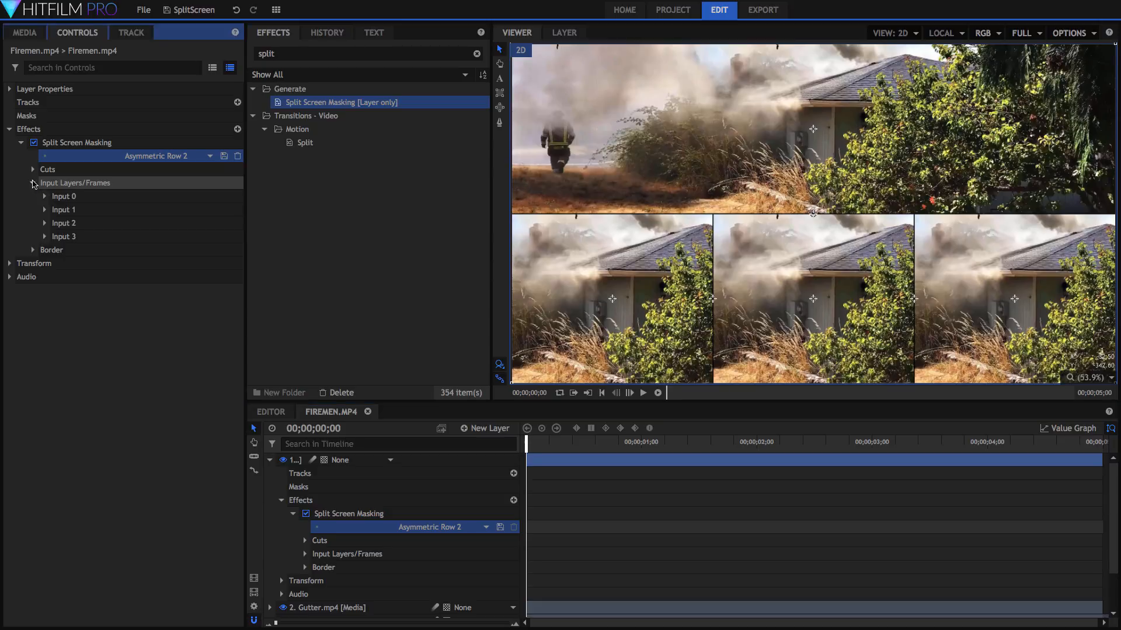
left_click(45, 223)
left_click(166, 237)
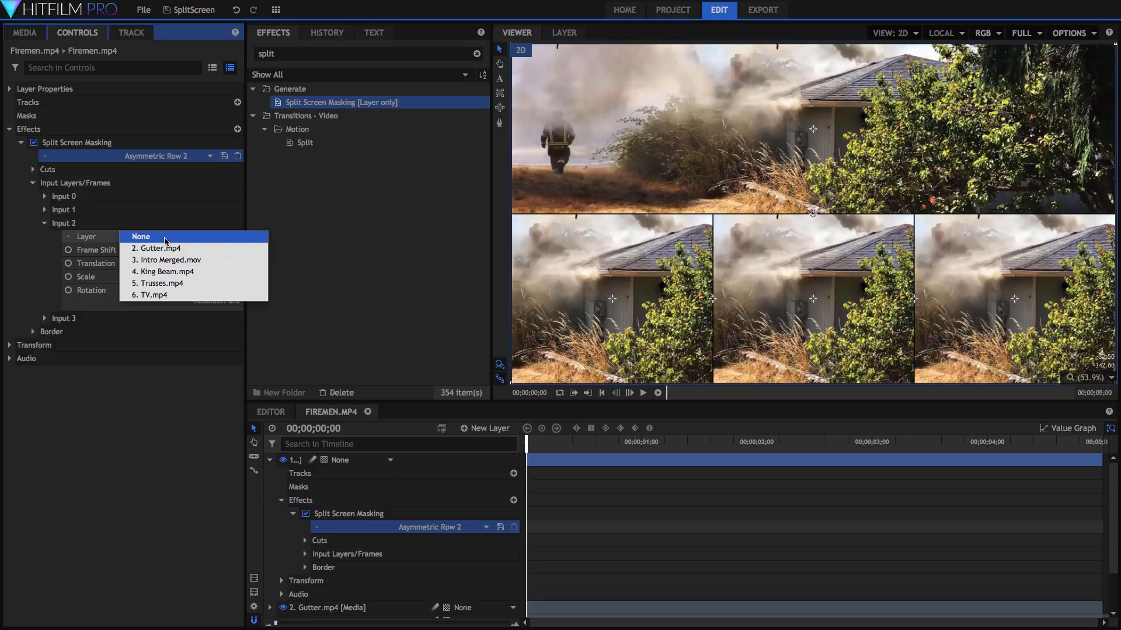
left_click(166, 295)
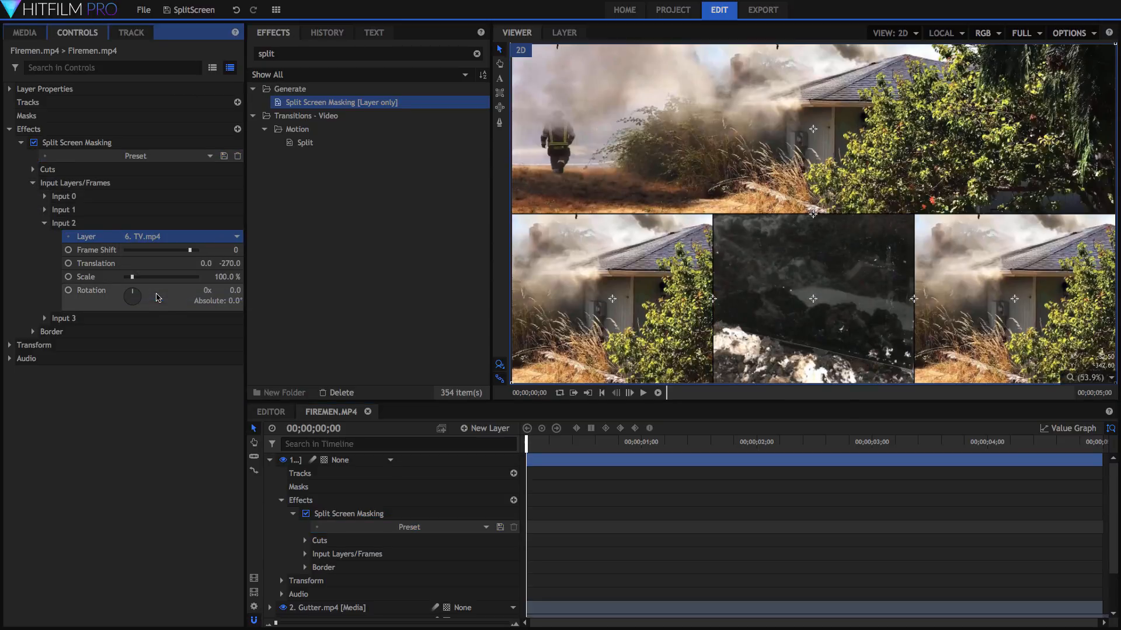
left_click_drag(227, 277, 238, 250)
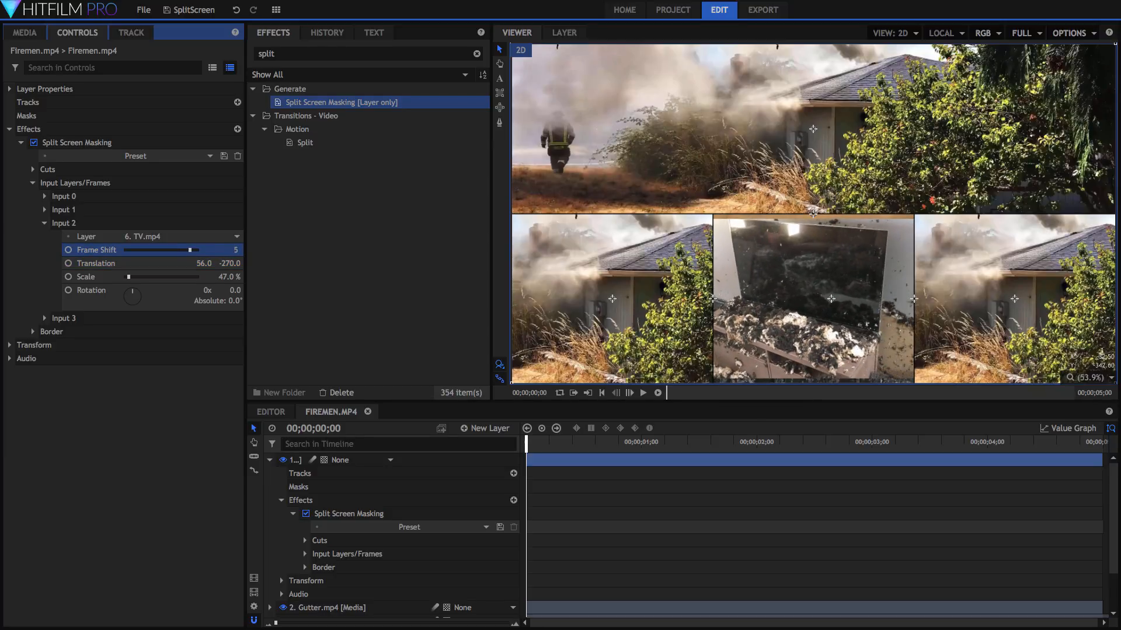
left_click(32, 169)
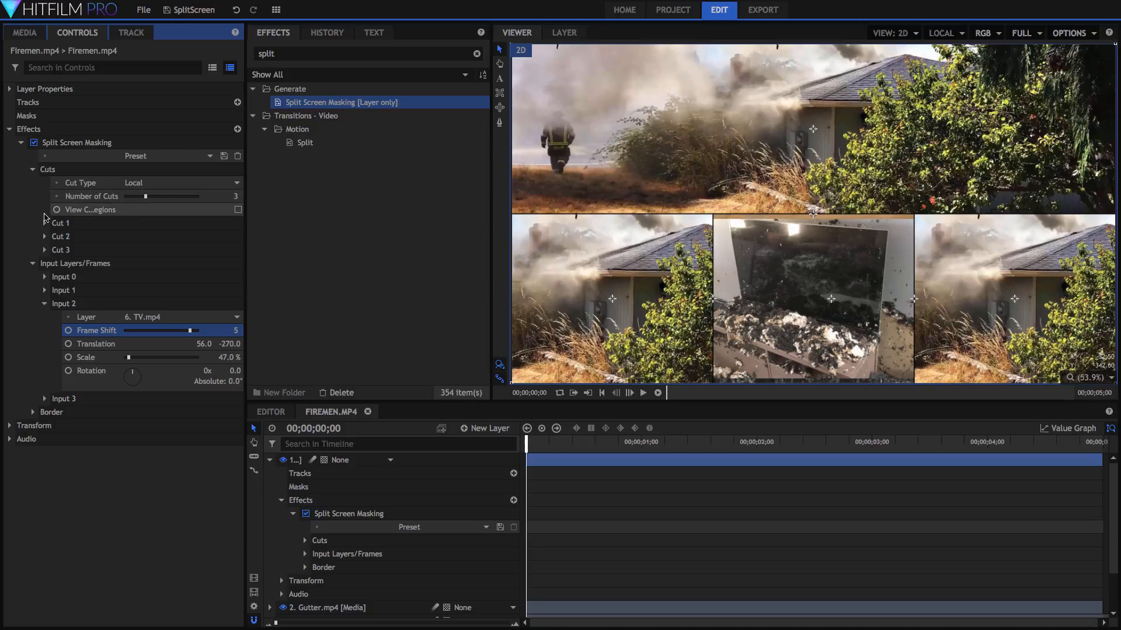
- Move Cut 1 to position 0.0, 13.0 with a 258° direction for a diagonal divide
left_click(45, 223)
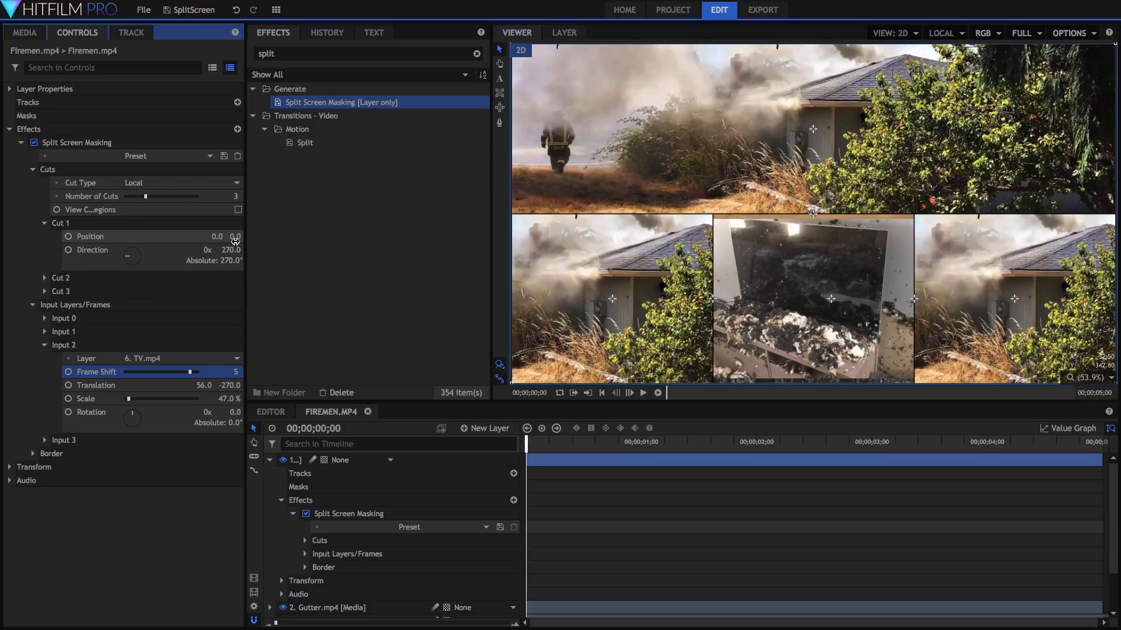
left_click_drag(233, 236, 208, 246)
left_click(44, 345)
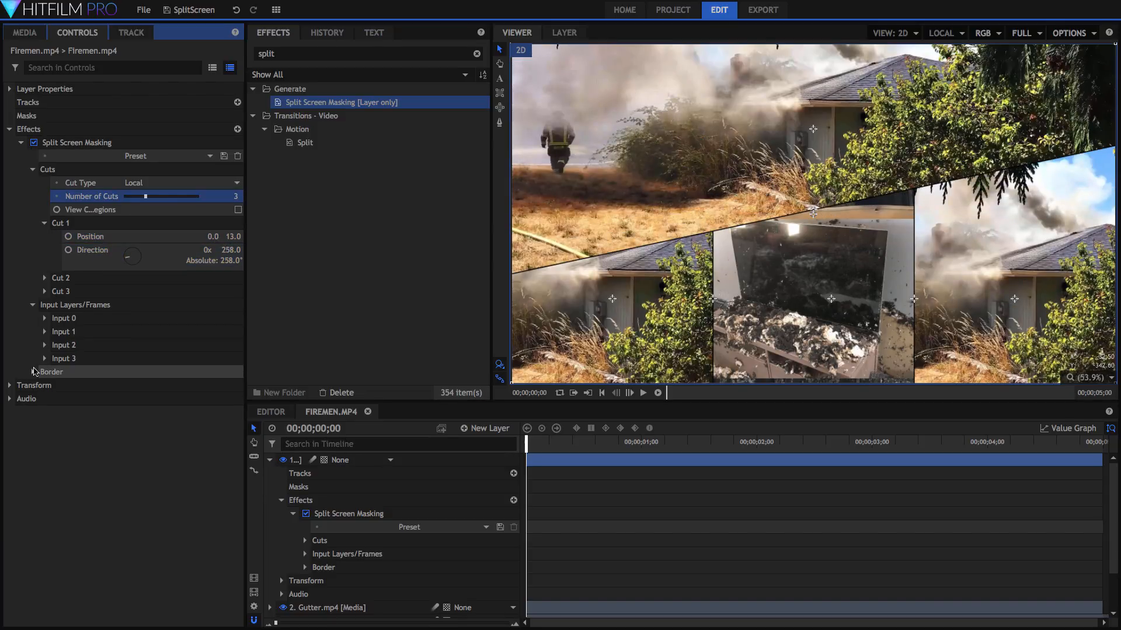
left_click(33, 372)
- Widen the split borders to 68 px and colour them light grey (218, 218, 218)
left_click_drag(126, 386, 150, 387)
left_click(237, 398)
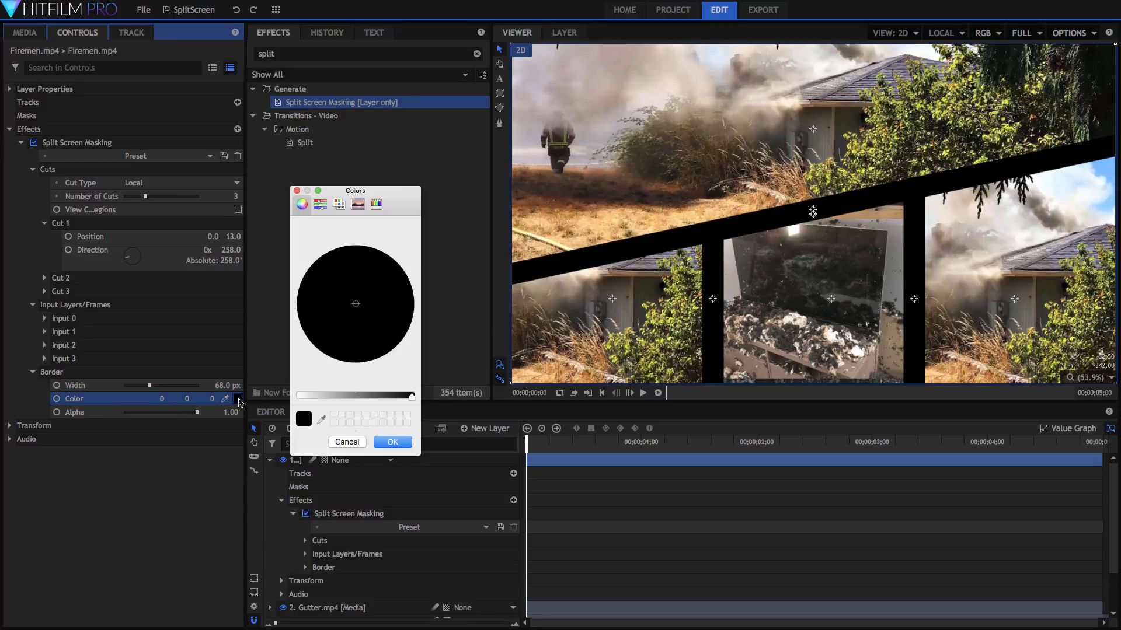
left_click(330, 397)
left_click_drag(330, 397, 311, 396)
left_click(392, 442)
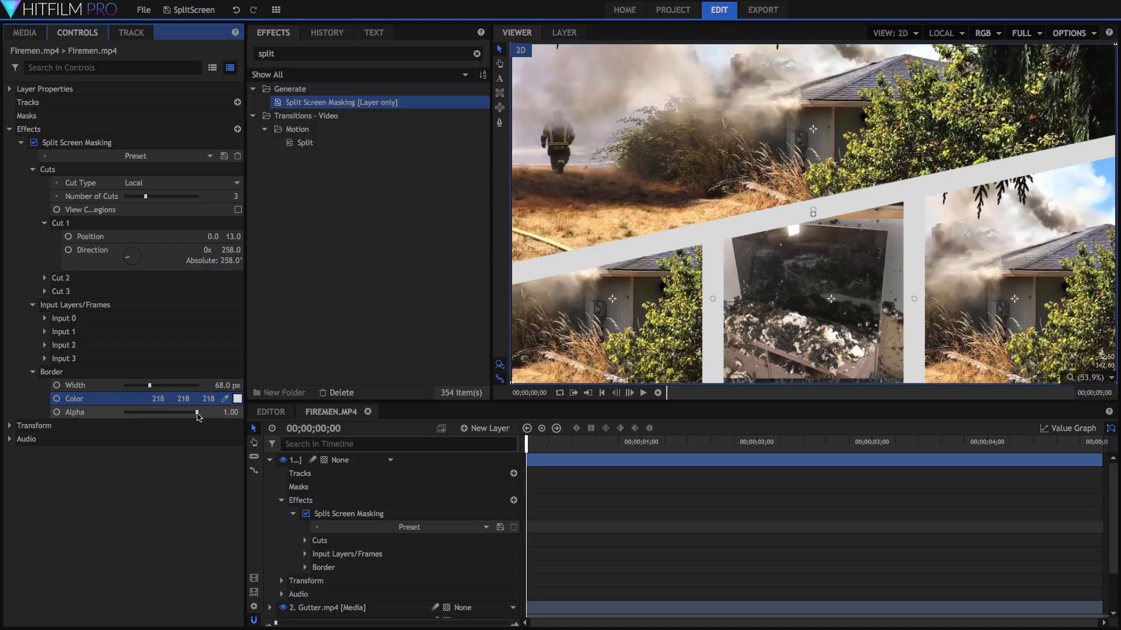
- Fade the border alpha to 0 and collapse the border, input and cut groups
left_click_drag(198, 412, 103, 399)
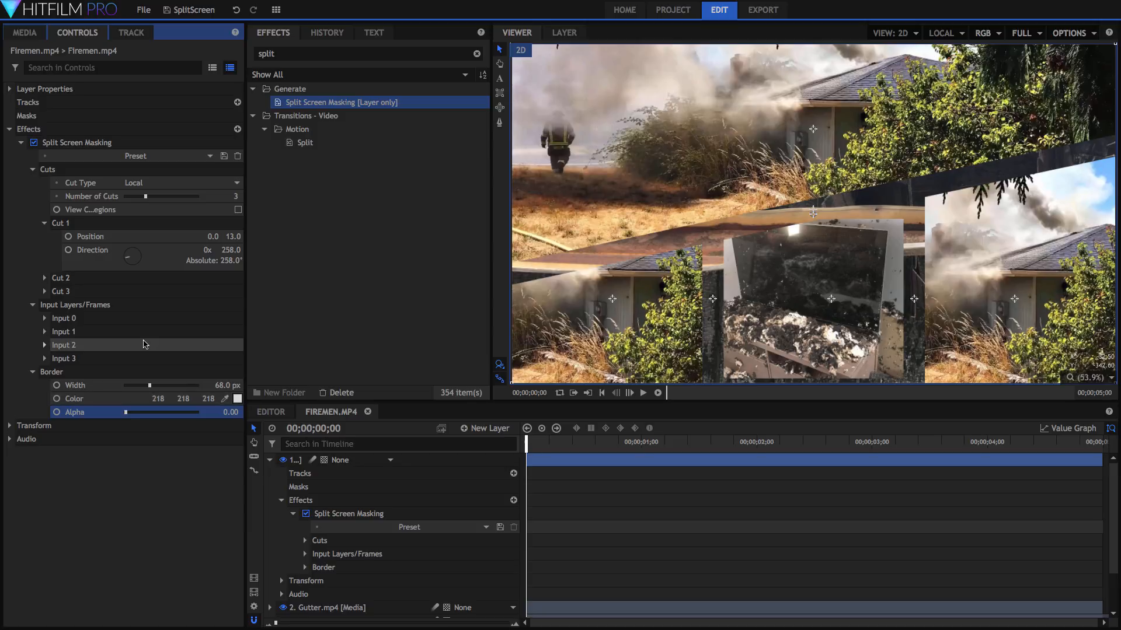
left_click(33, 372)
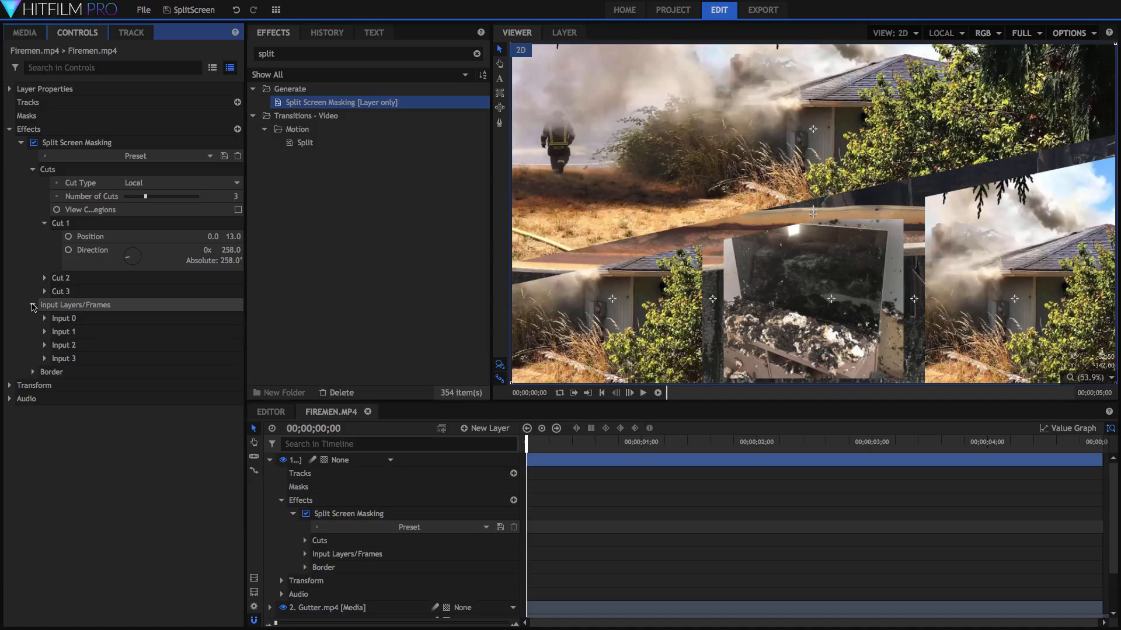
left_click(33, 304)
left_click(33, 170)
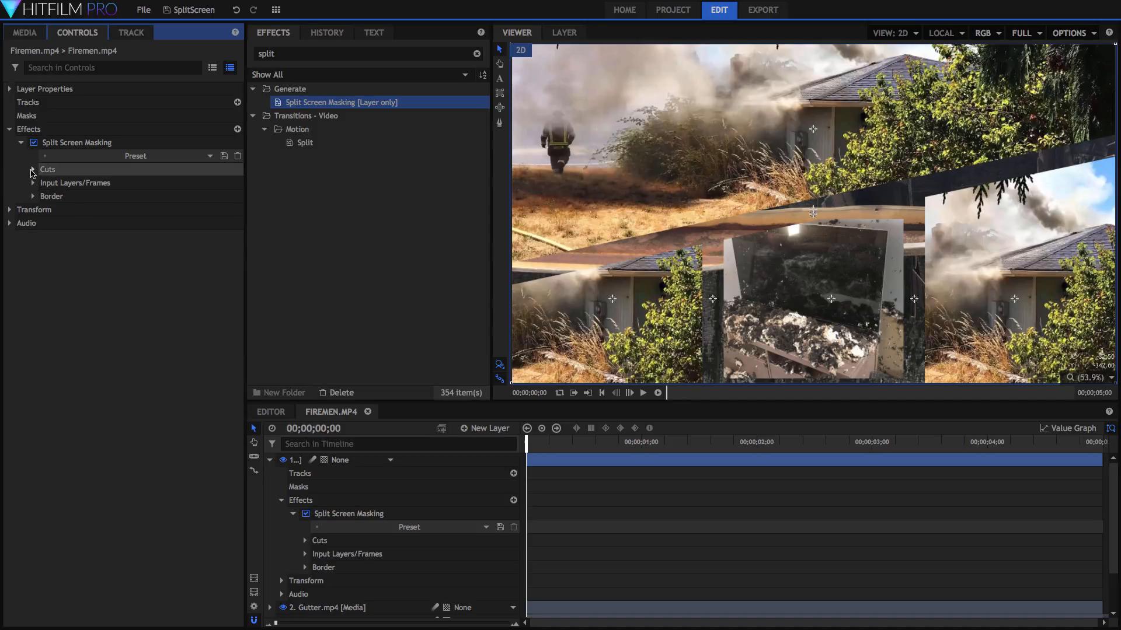
left_click(75, 144)
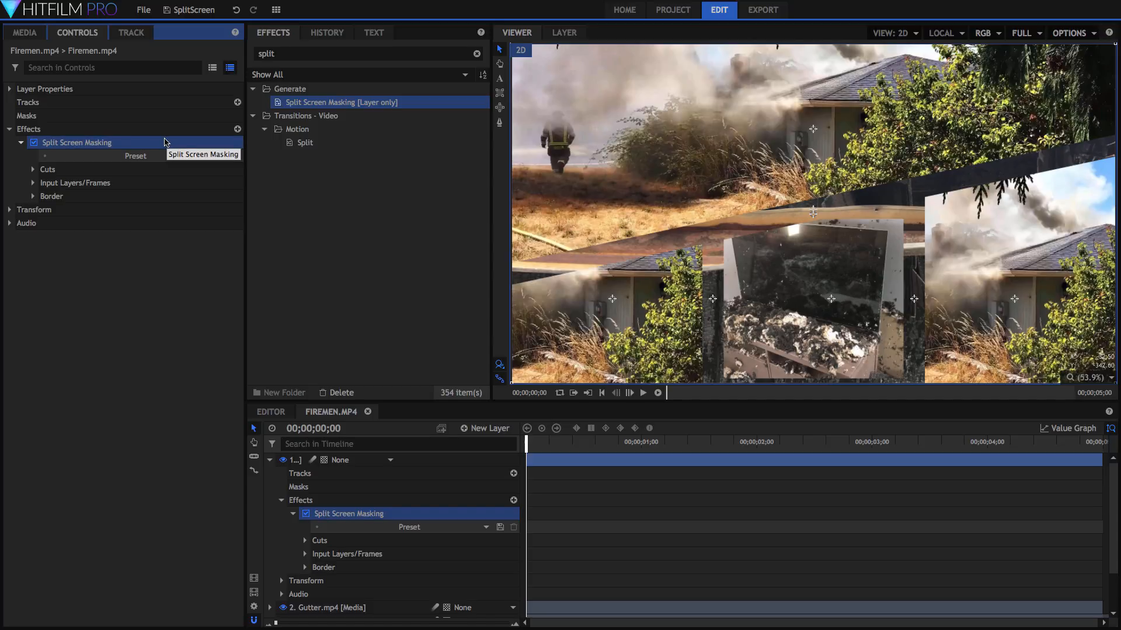
left_click(644, 392)
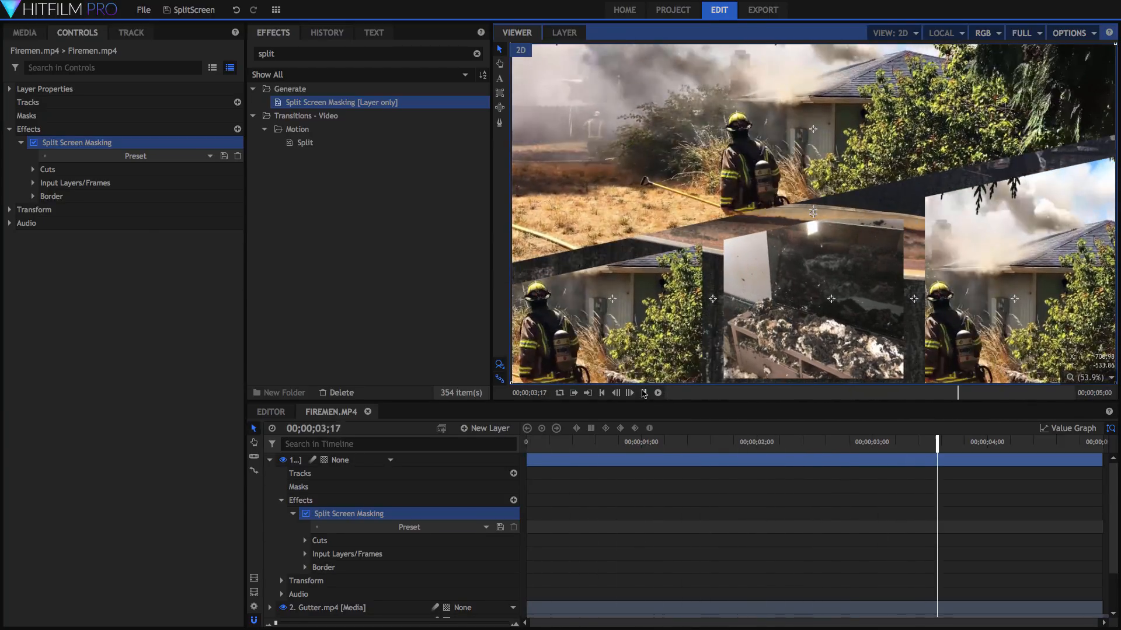
left_click(643, 393)
left_click(578, 442)
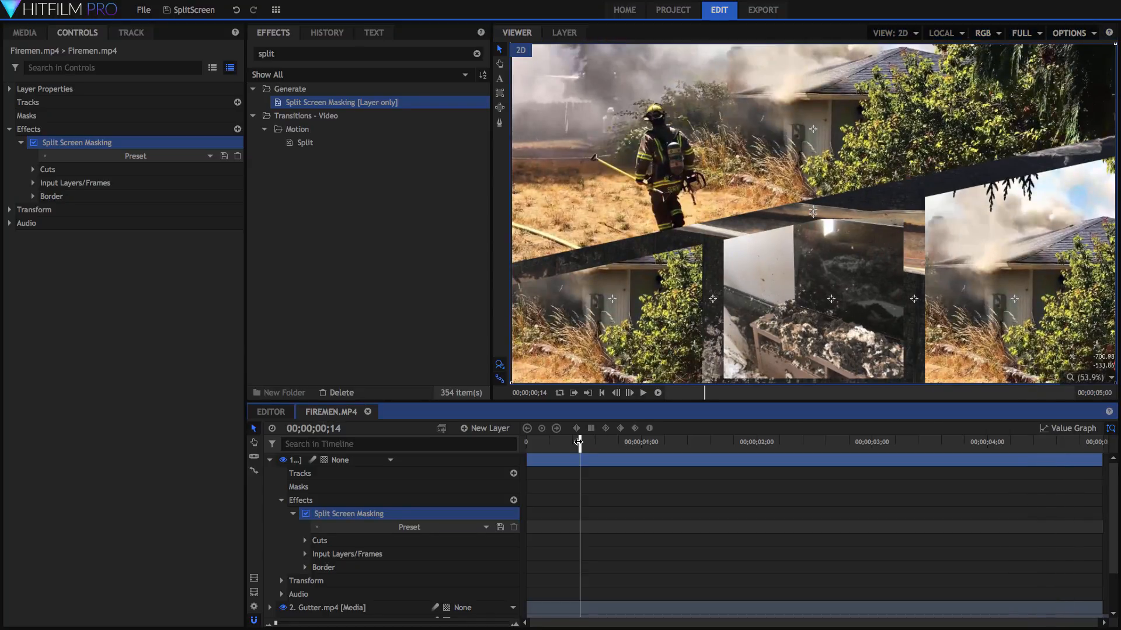
key("Home")
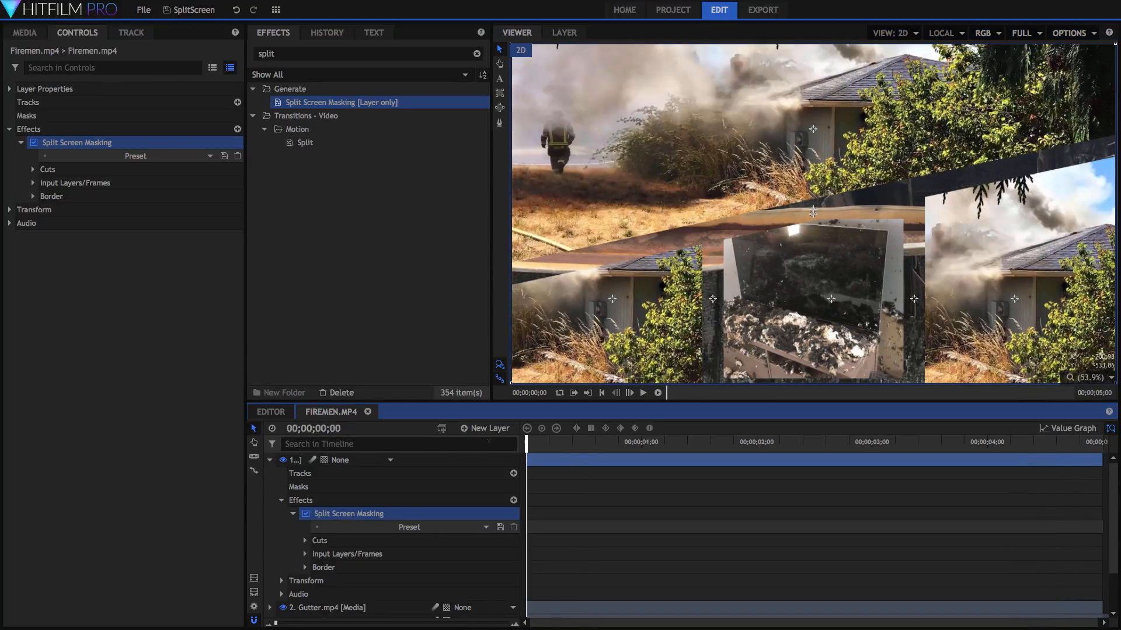